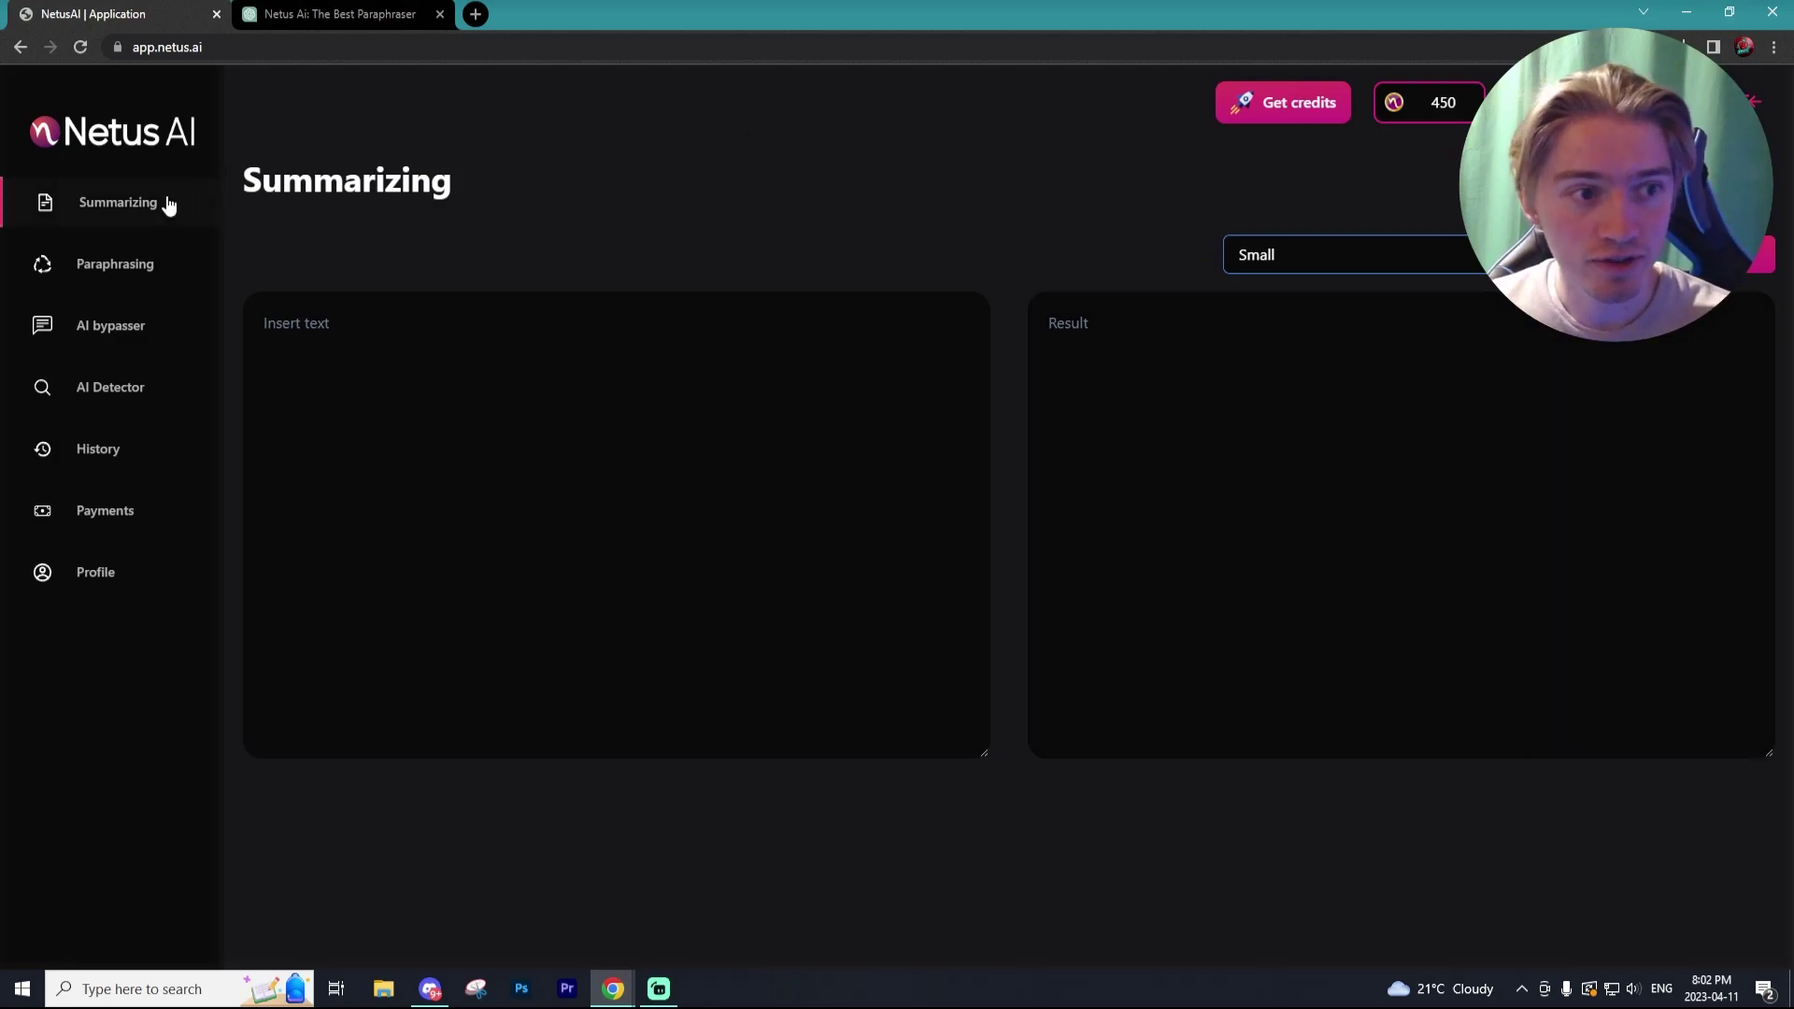
# Step: Paste the copied Creative Bloq best-camera-for-YouTube article into Netus AI's Insert text box
pyautogui.click(430, 341)
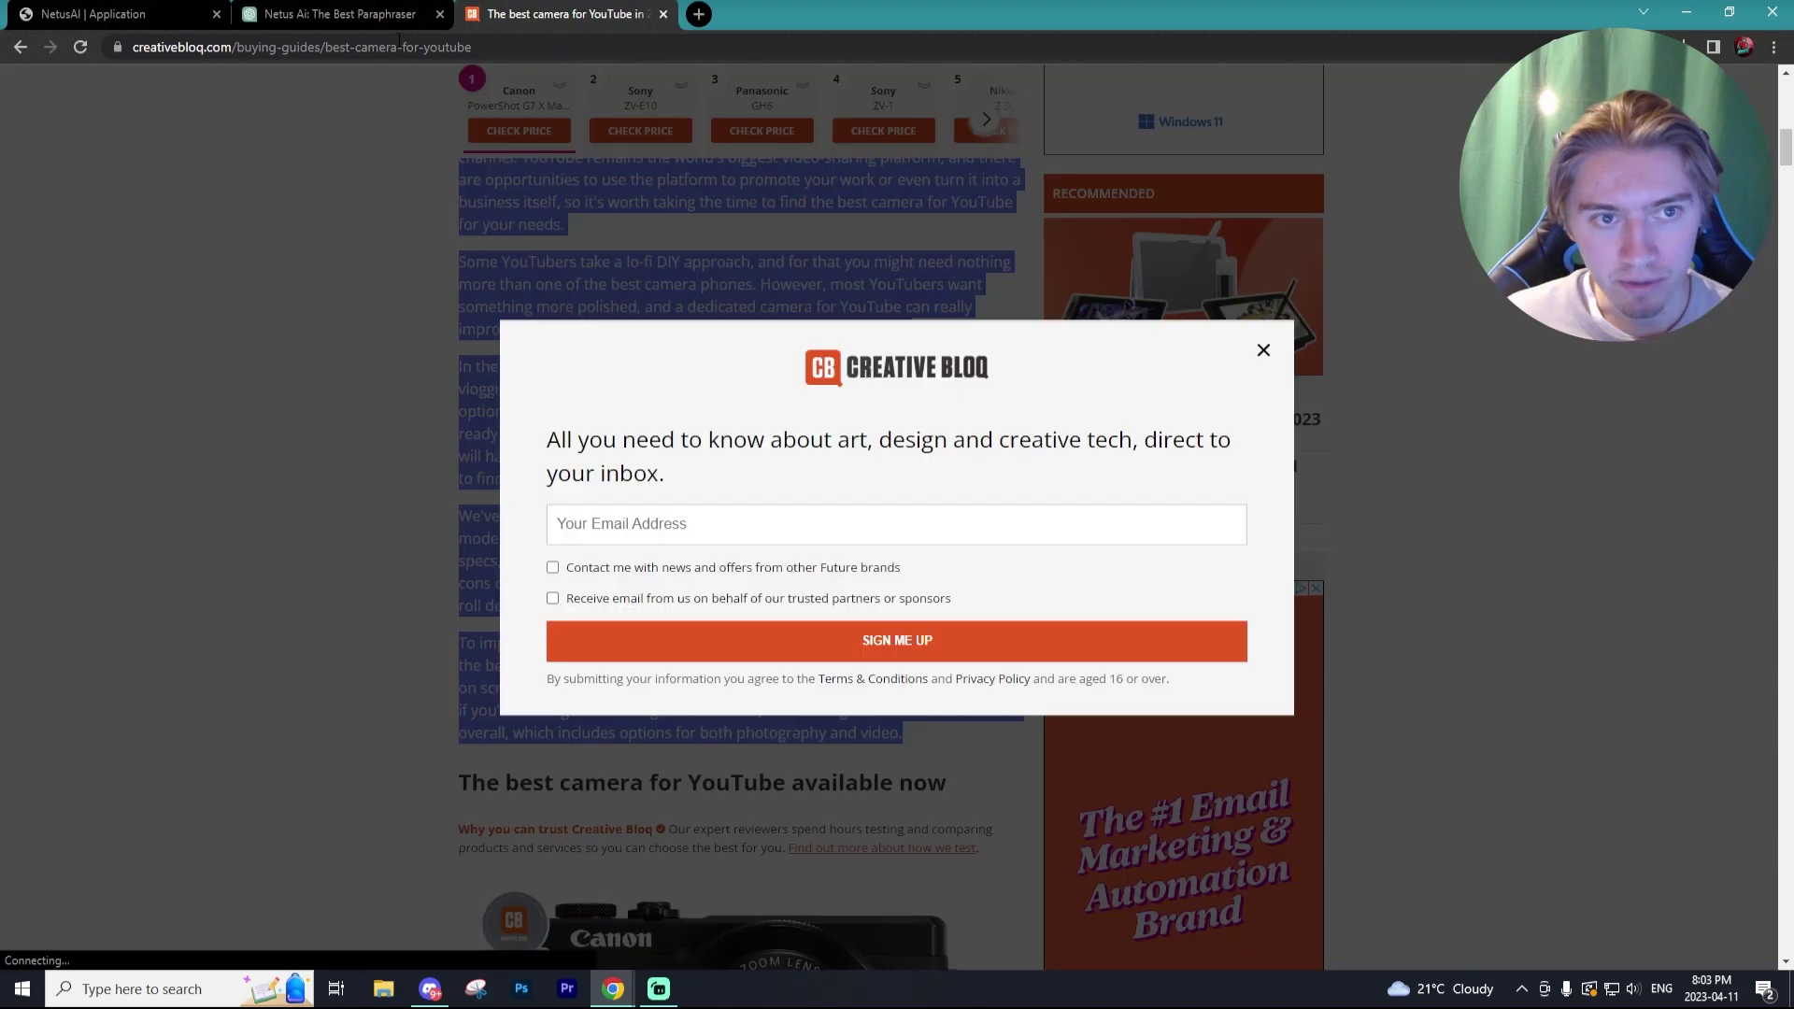
pyautogui.click(338, 13)
pyautogui.click(138, 11)
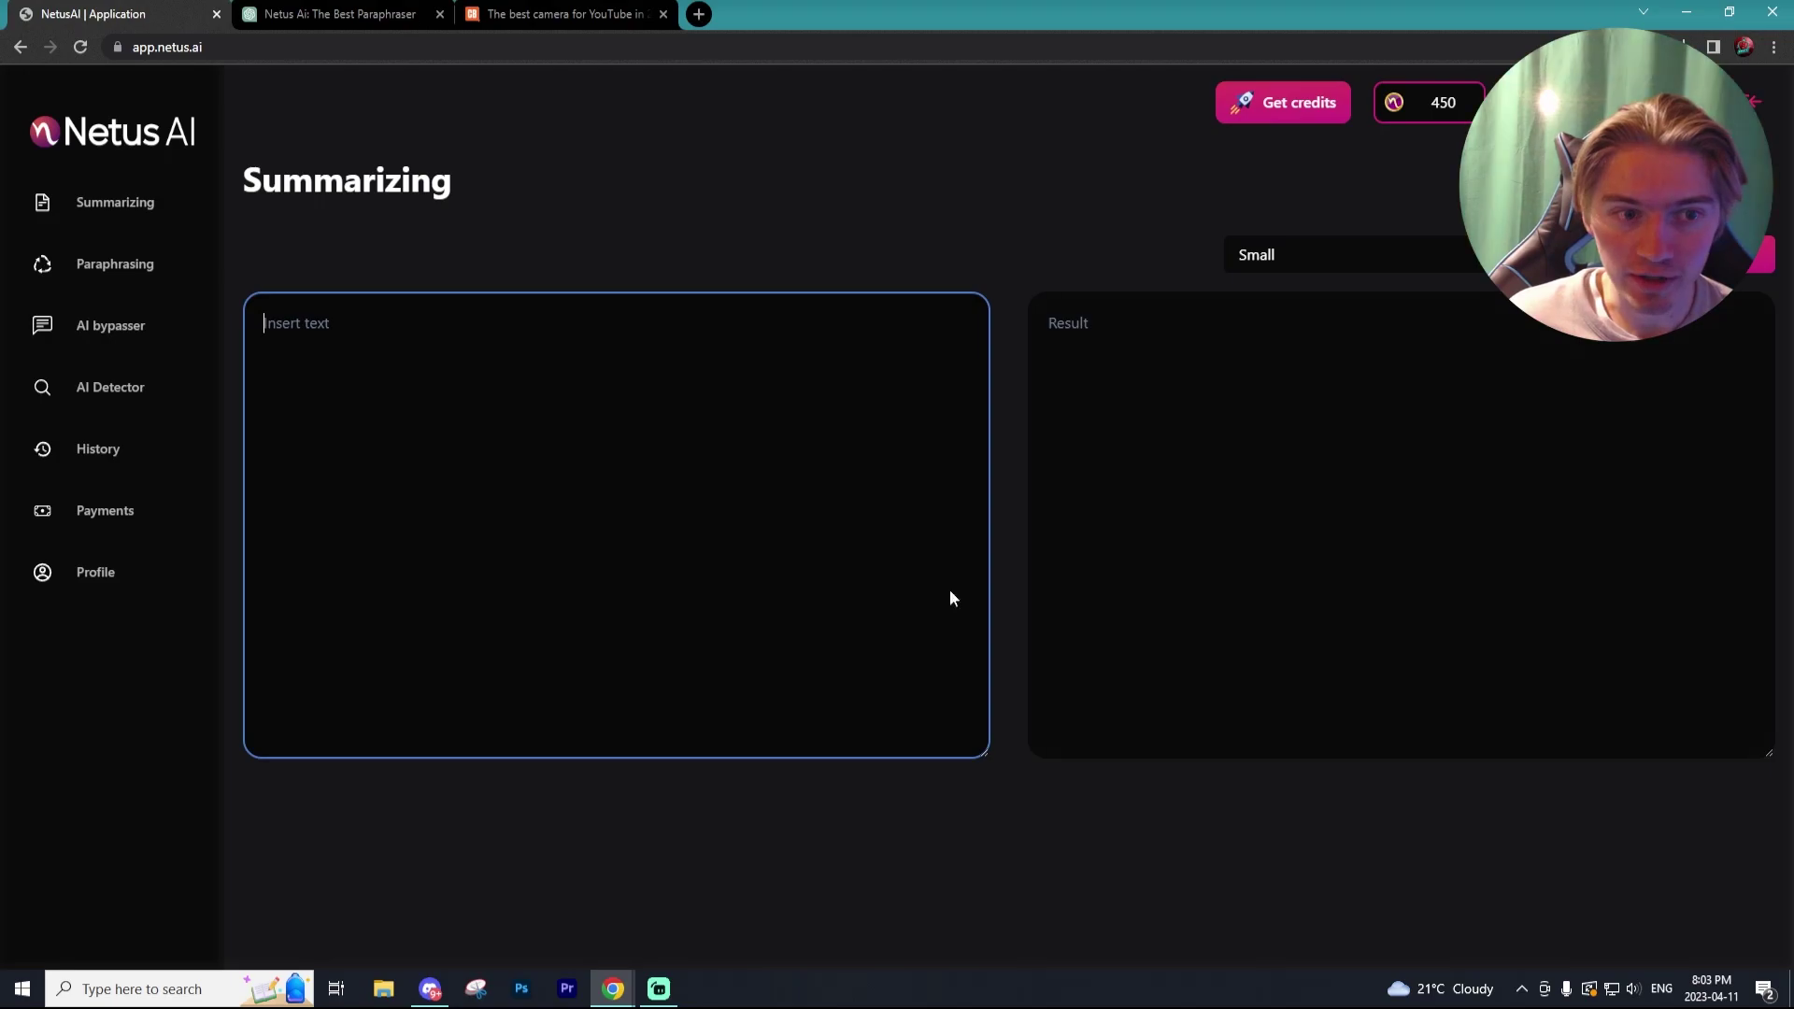
pyautogui.hotkey('ctrl', 'v')
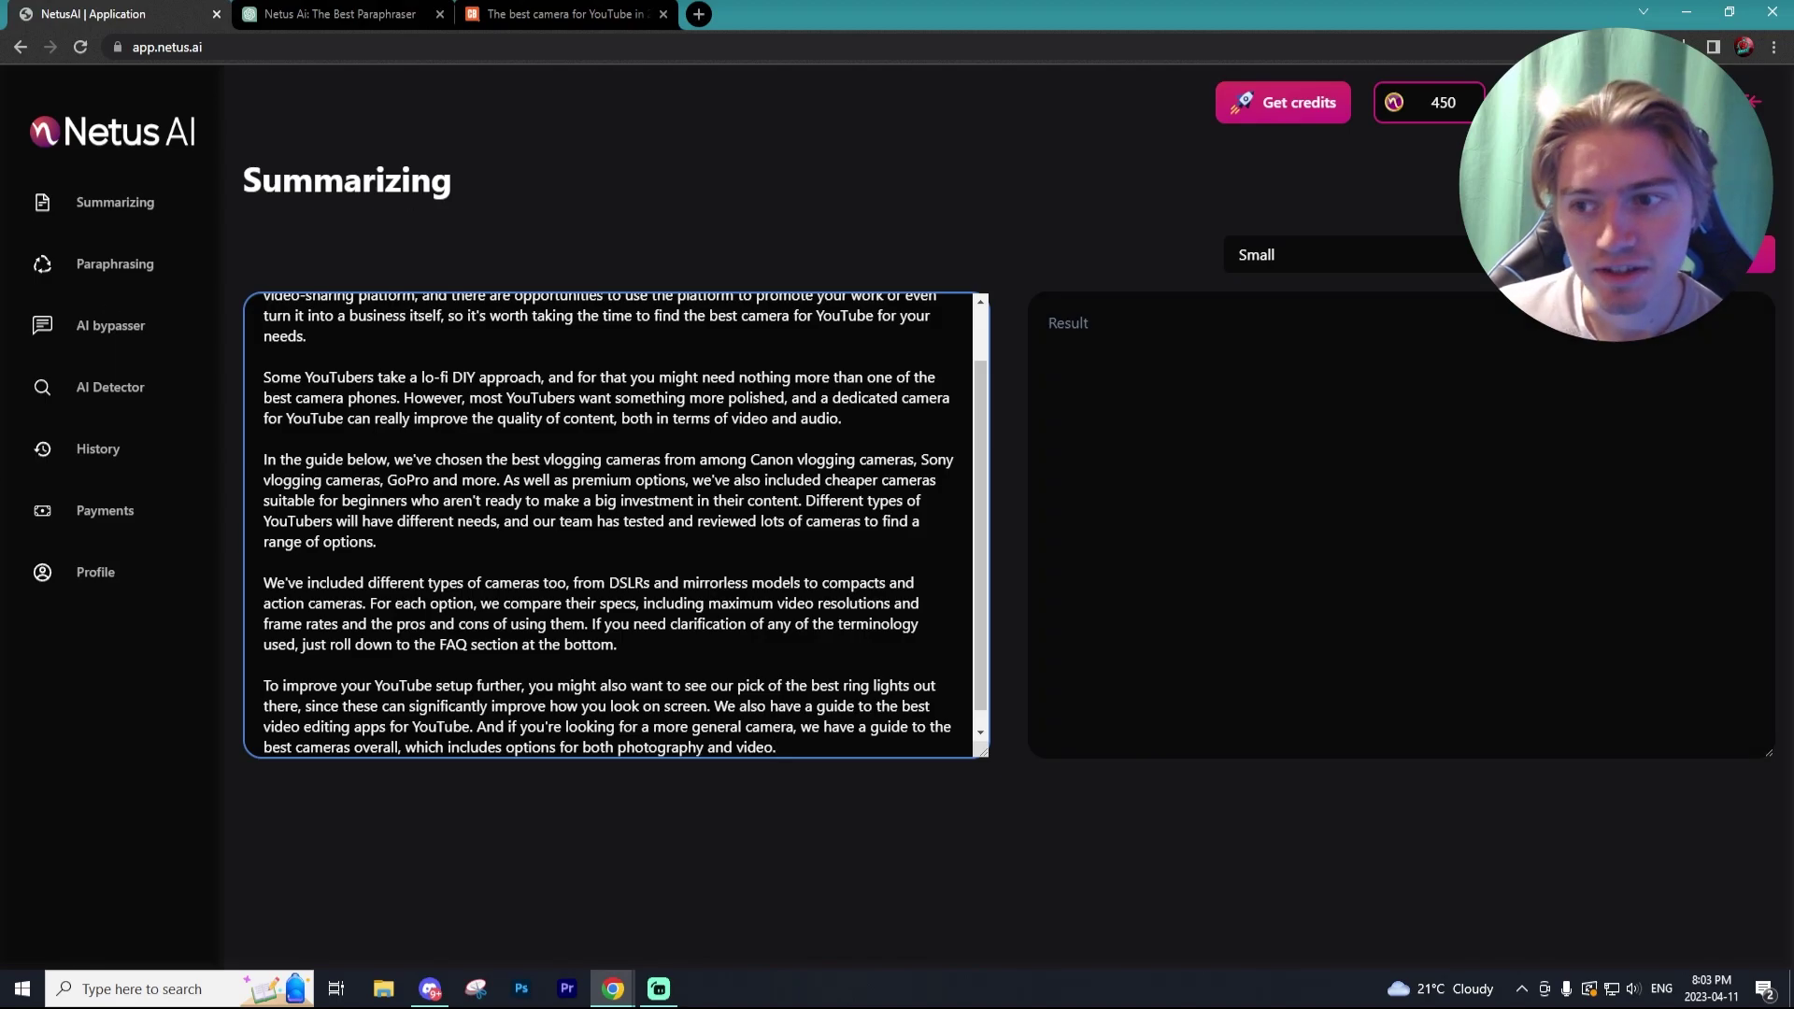
# Step: Generate a Small-length summary of the camera article, then move to the Paraphrasing page
pyautogui.click(1261, 284)
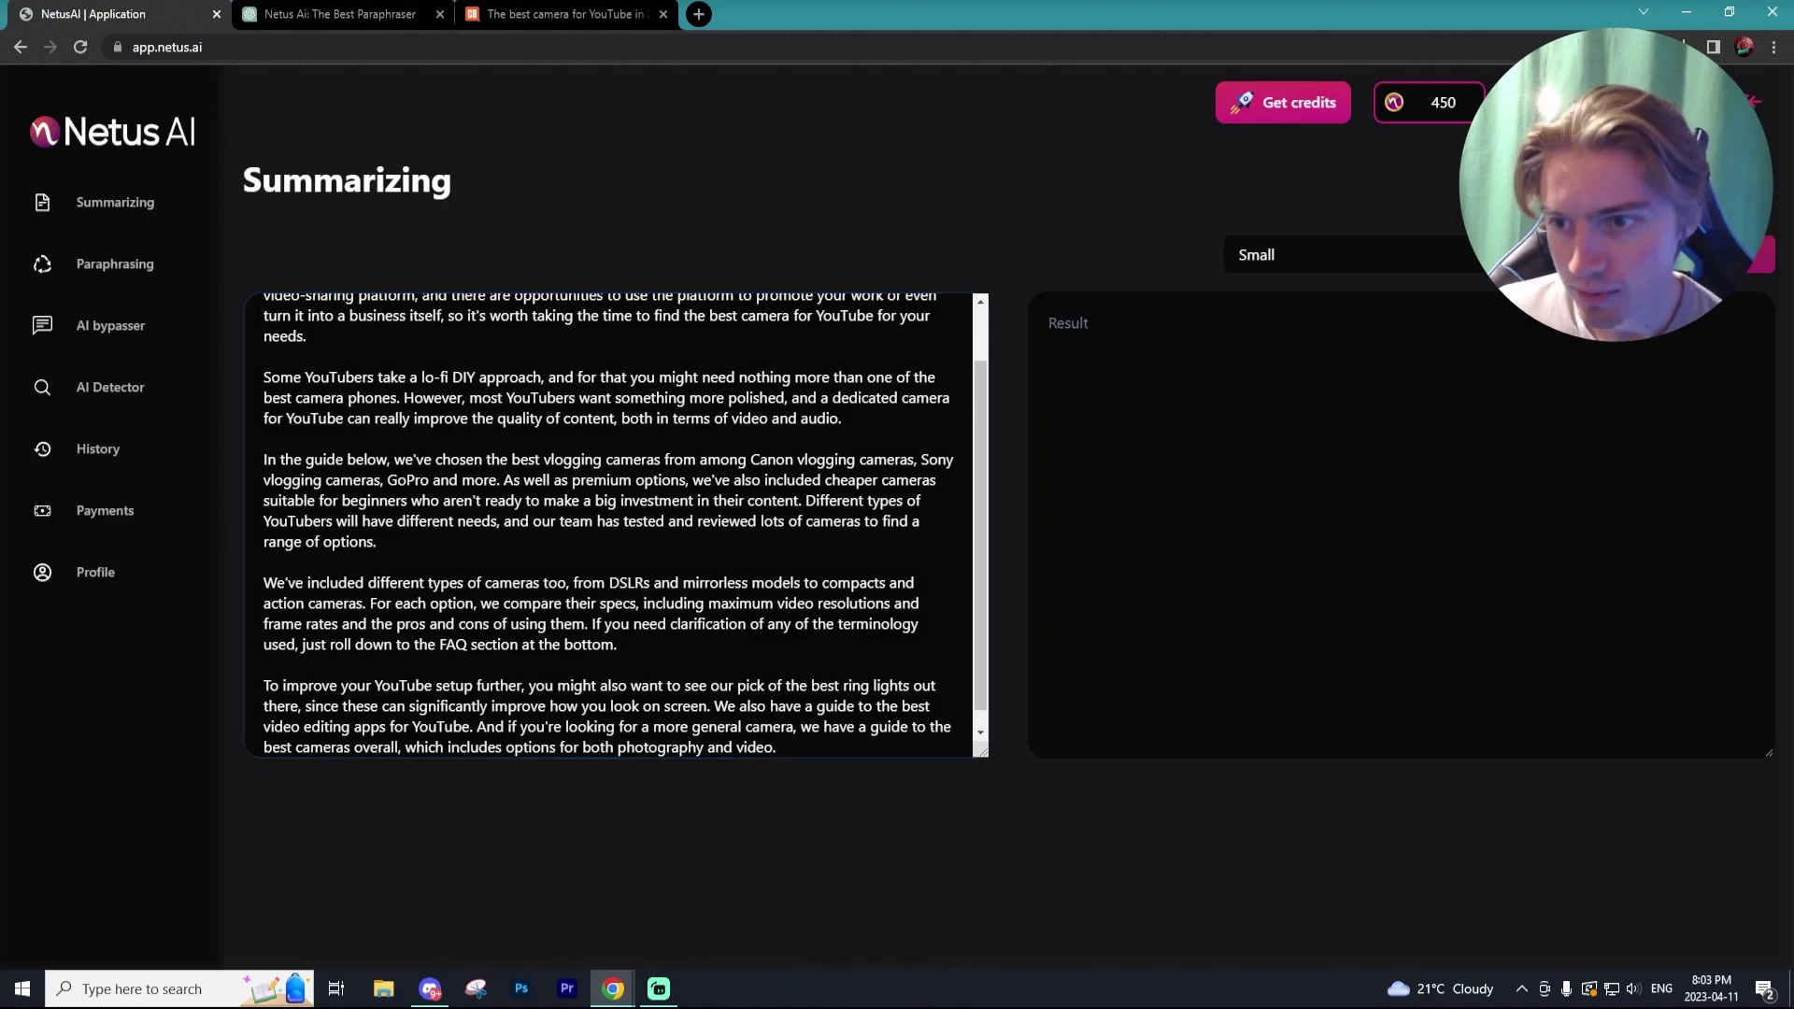
pyautogui.click(1301, 259)
pyautogui.click(1110, 229)
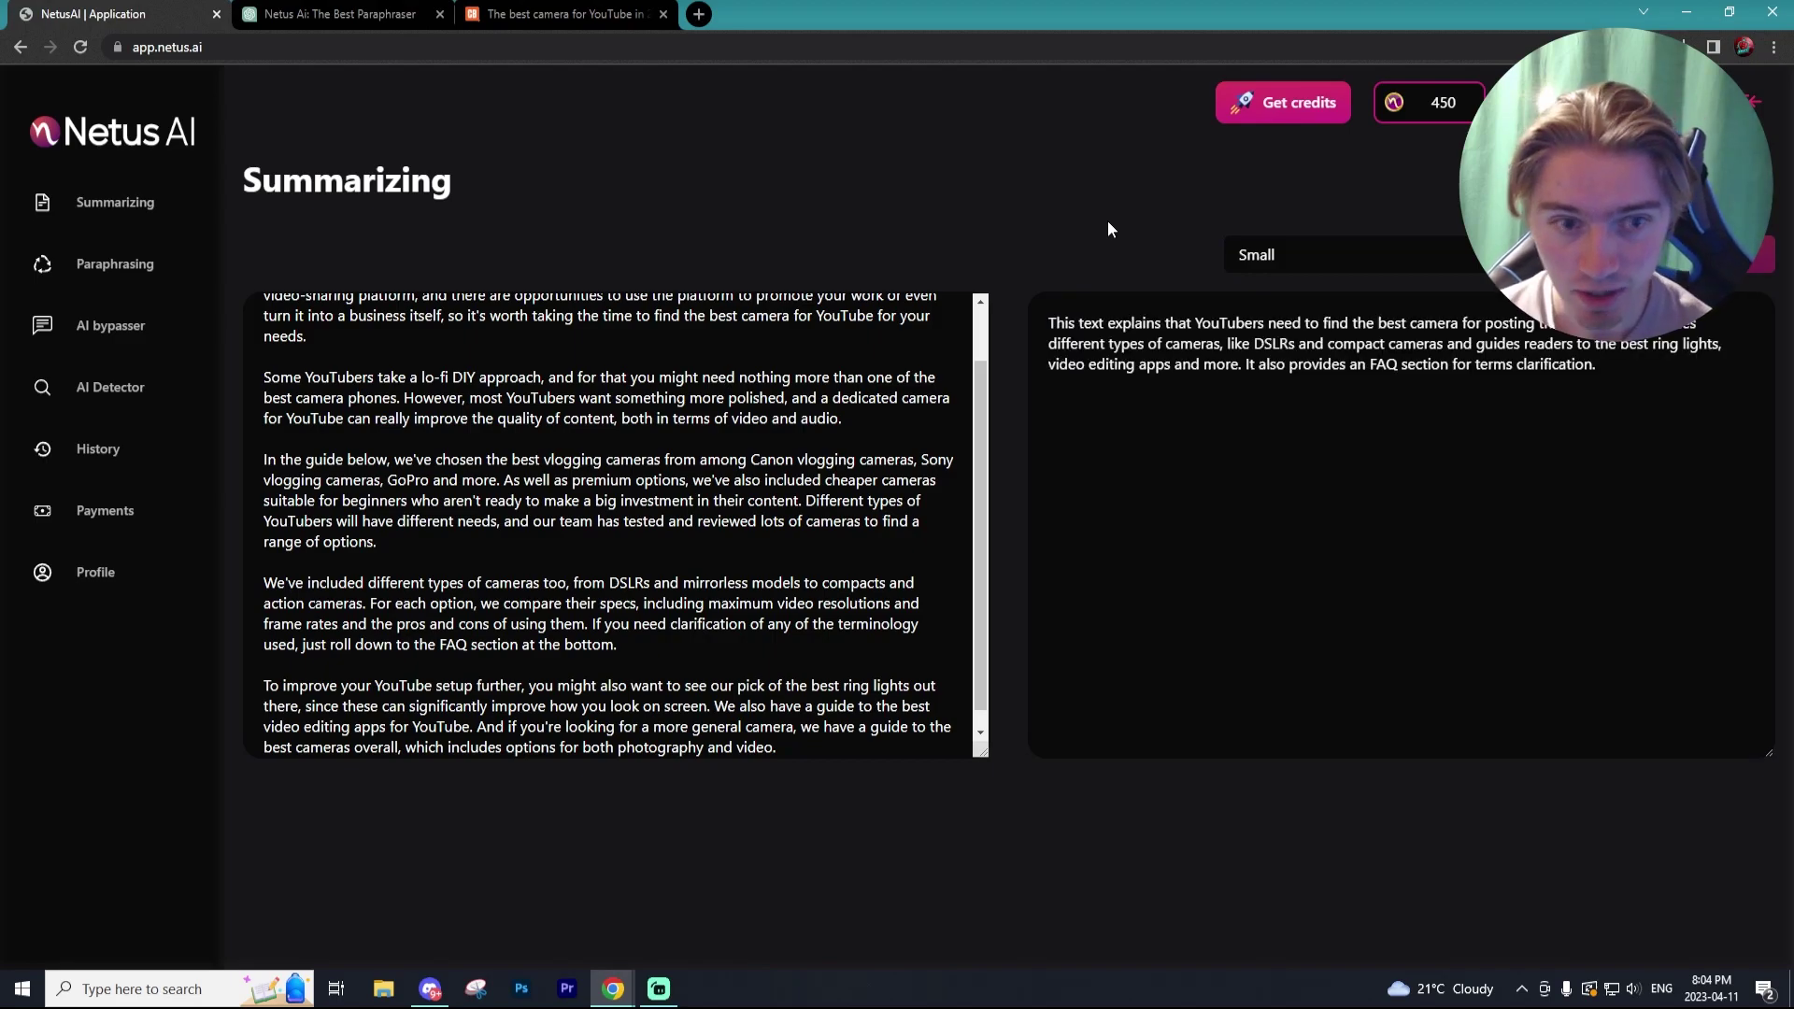
pyautogui.moveTo(1595, 364); pyautogui.dragTo(1056, 323)
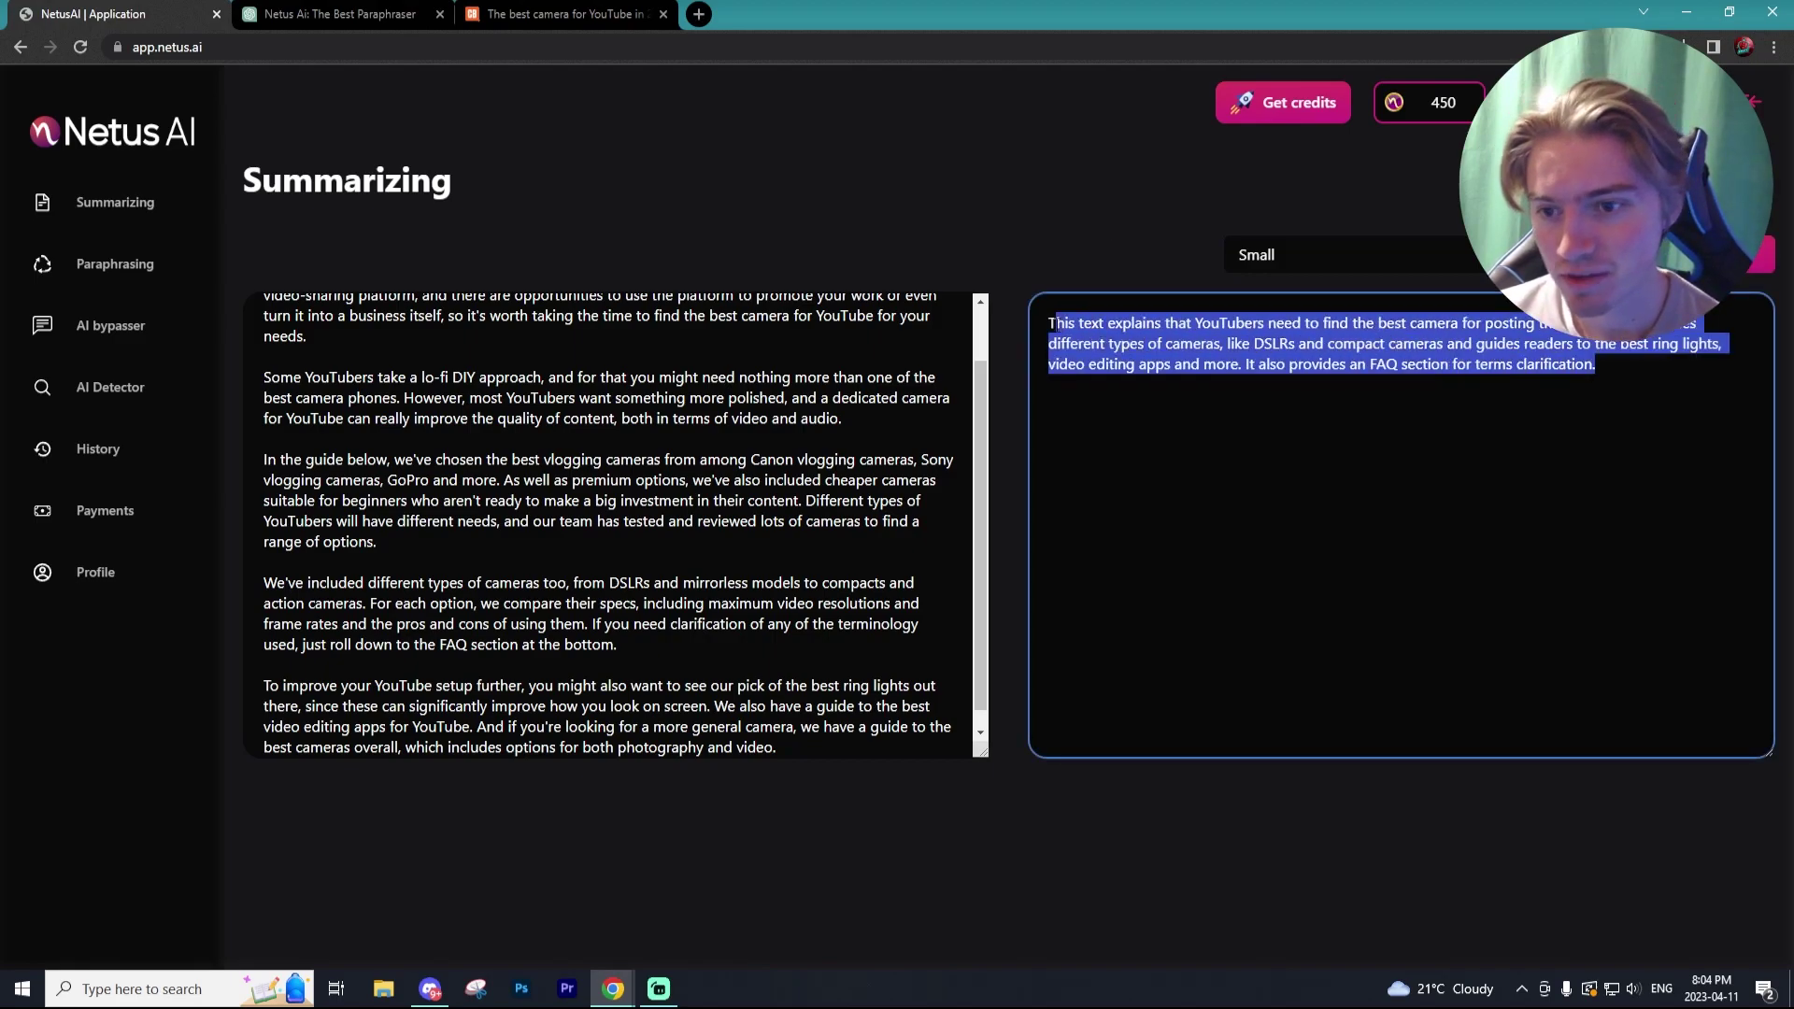
pyautogui.click(1446, 349)
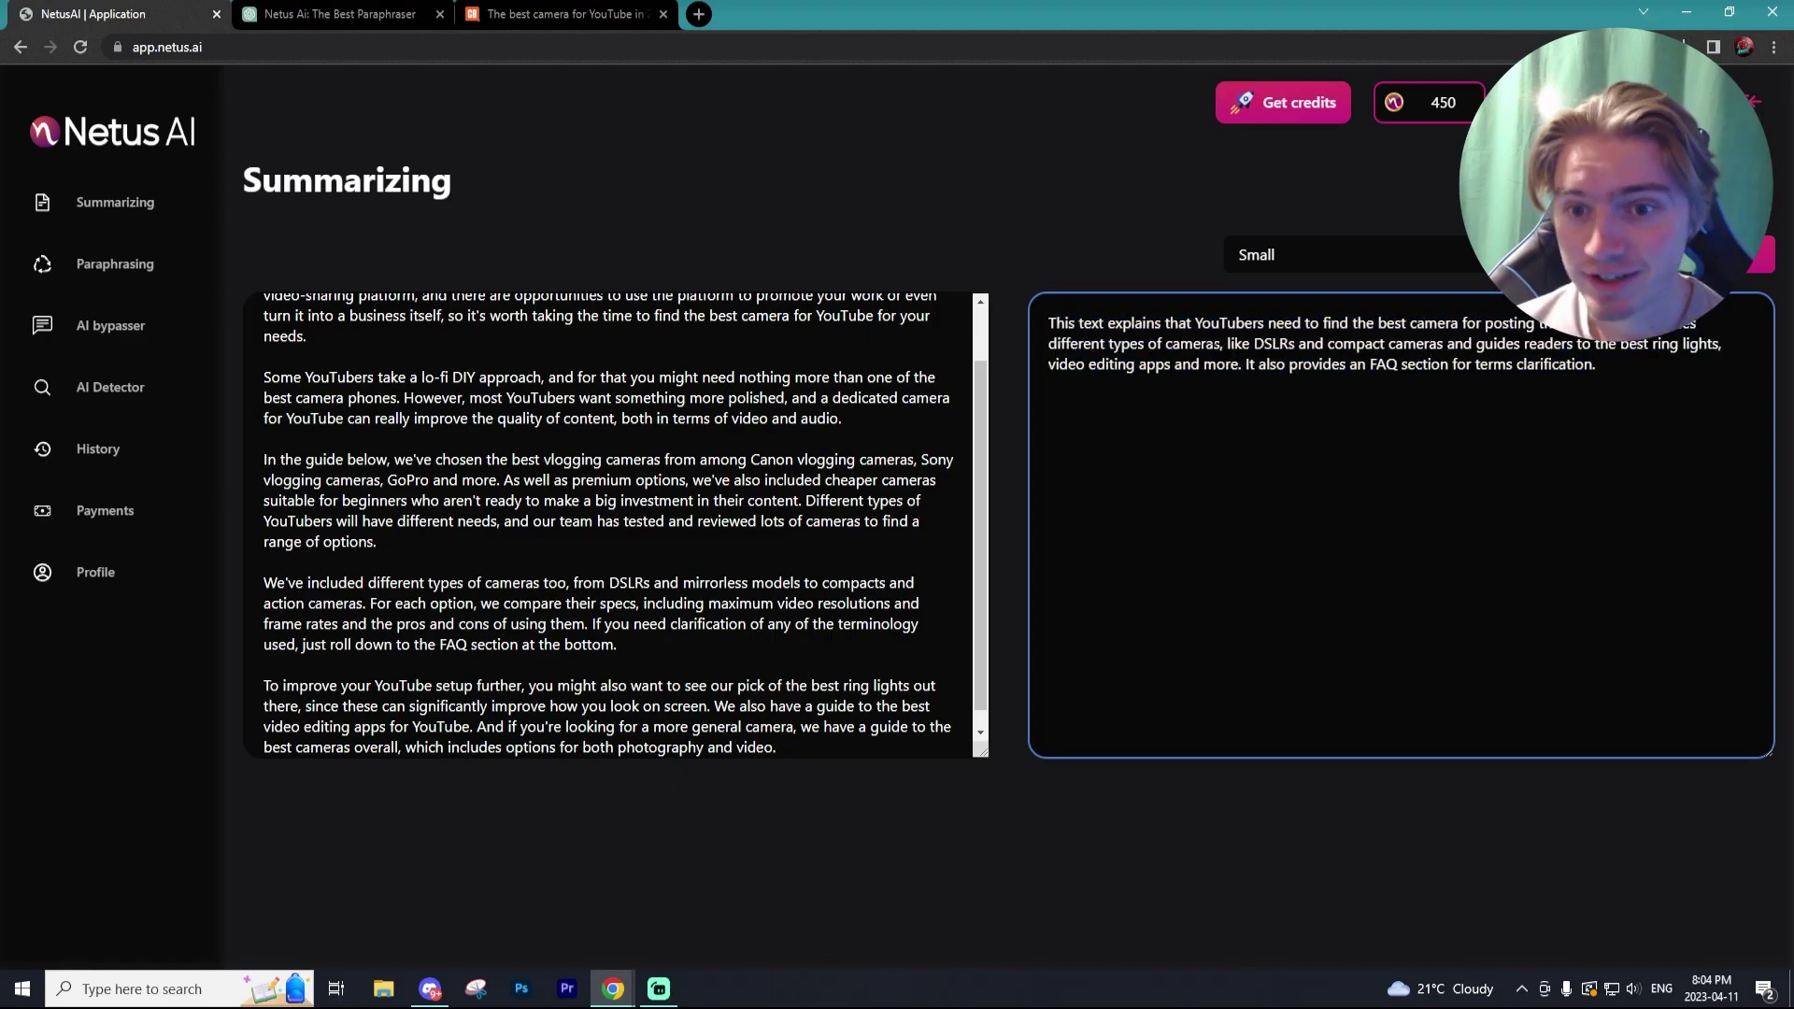
pyautogui.scroll(1, 617, 523)
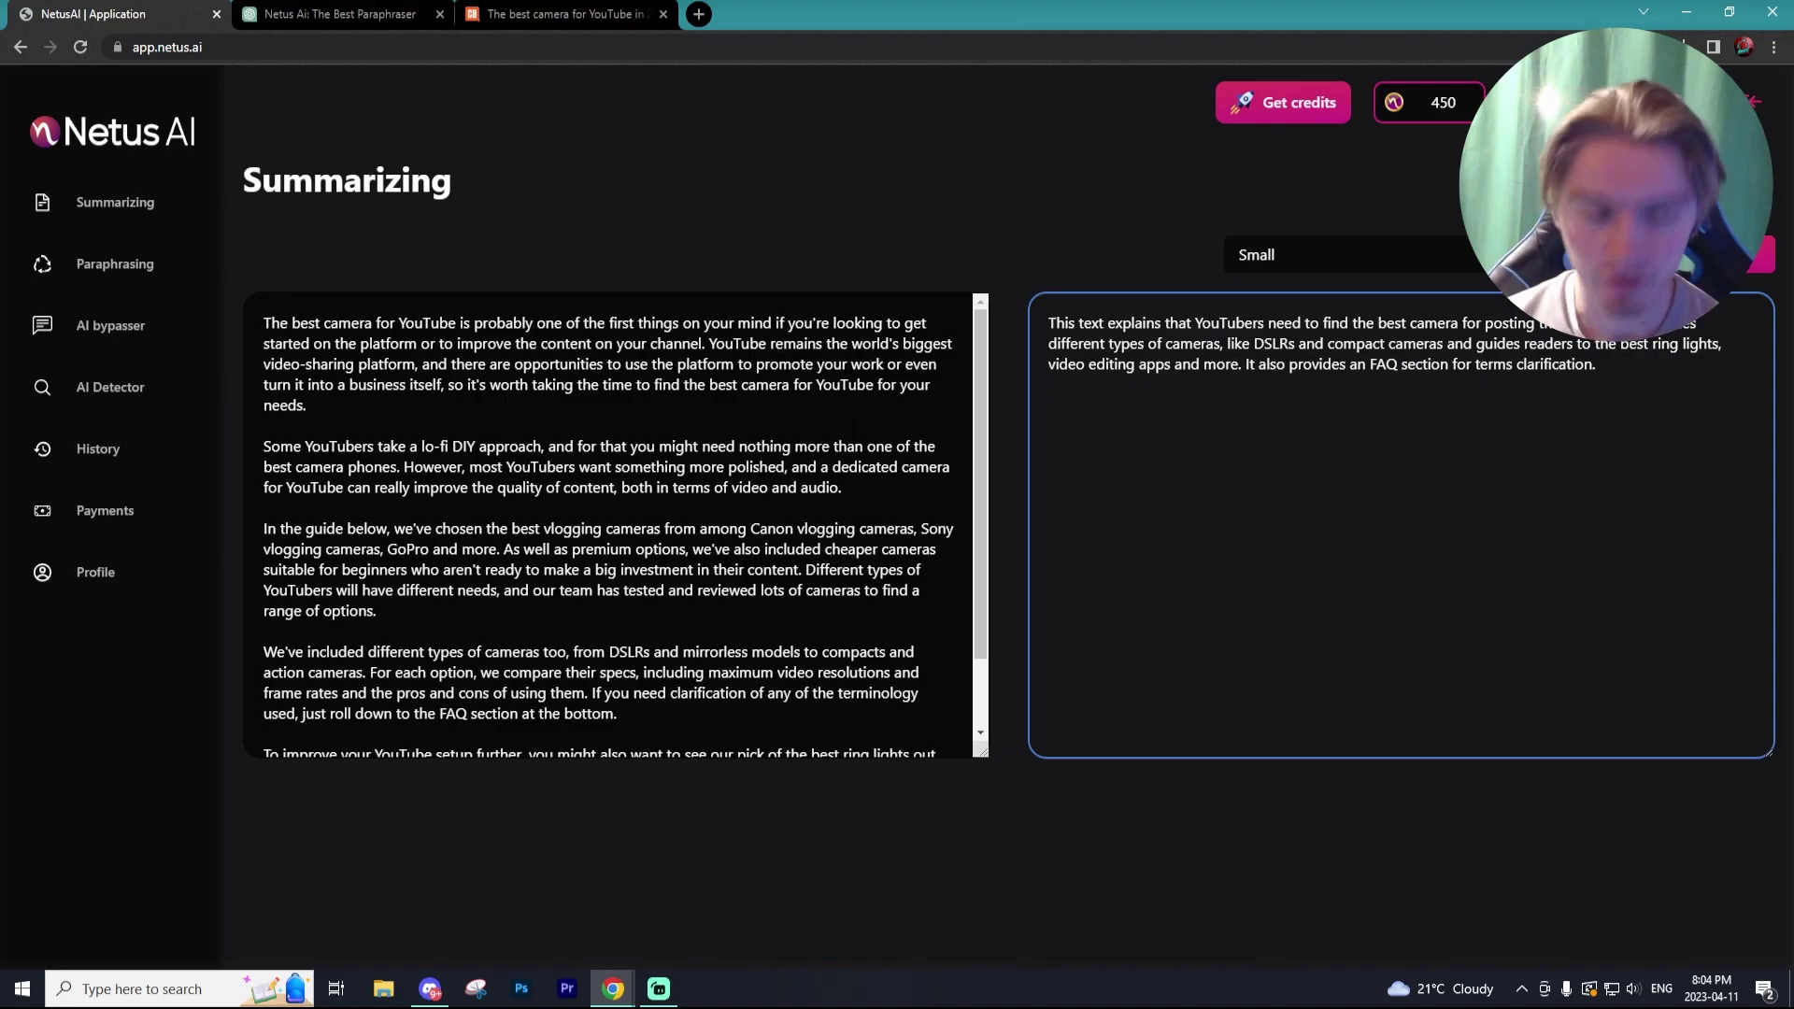
pyautogui.click(103, 271)
pyautogui.click(497, 613)
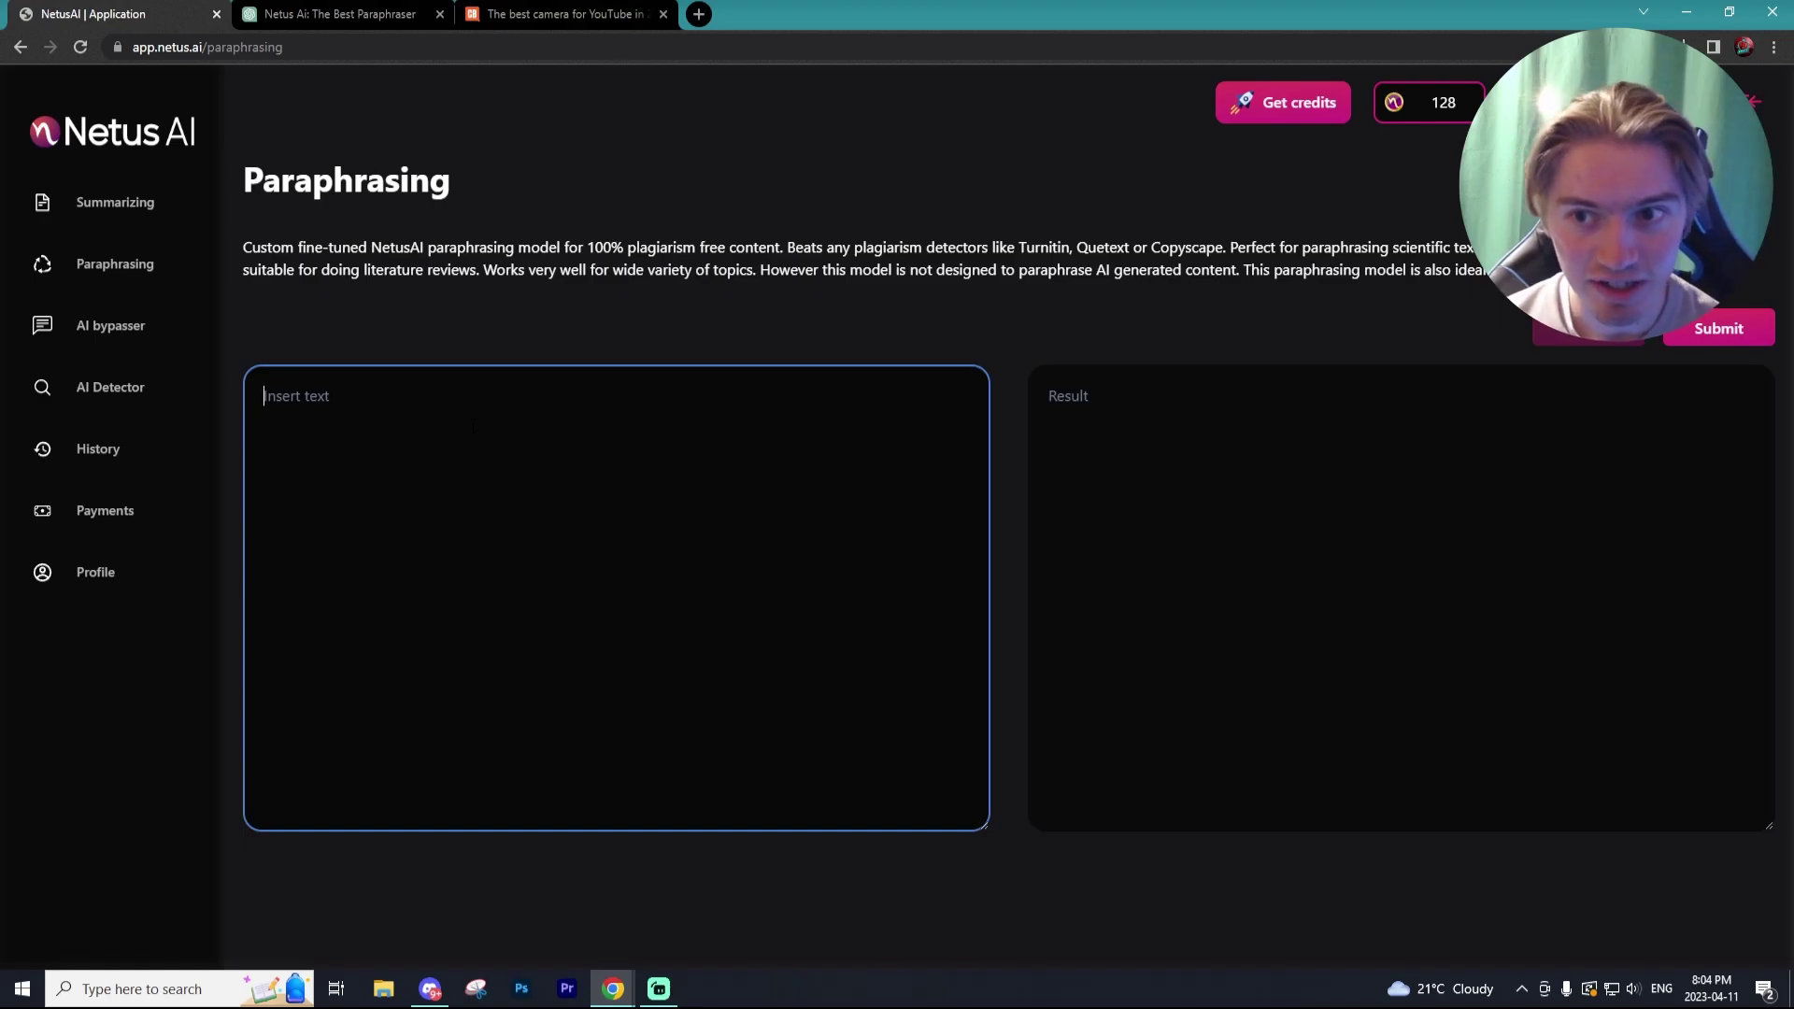
# Step: Paste ChatGPT's Twitter-followers answer into the AI Detector's Insert text box
pyautogui.click(108, 394)
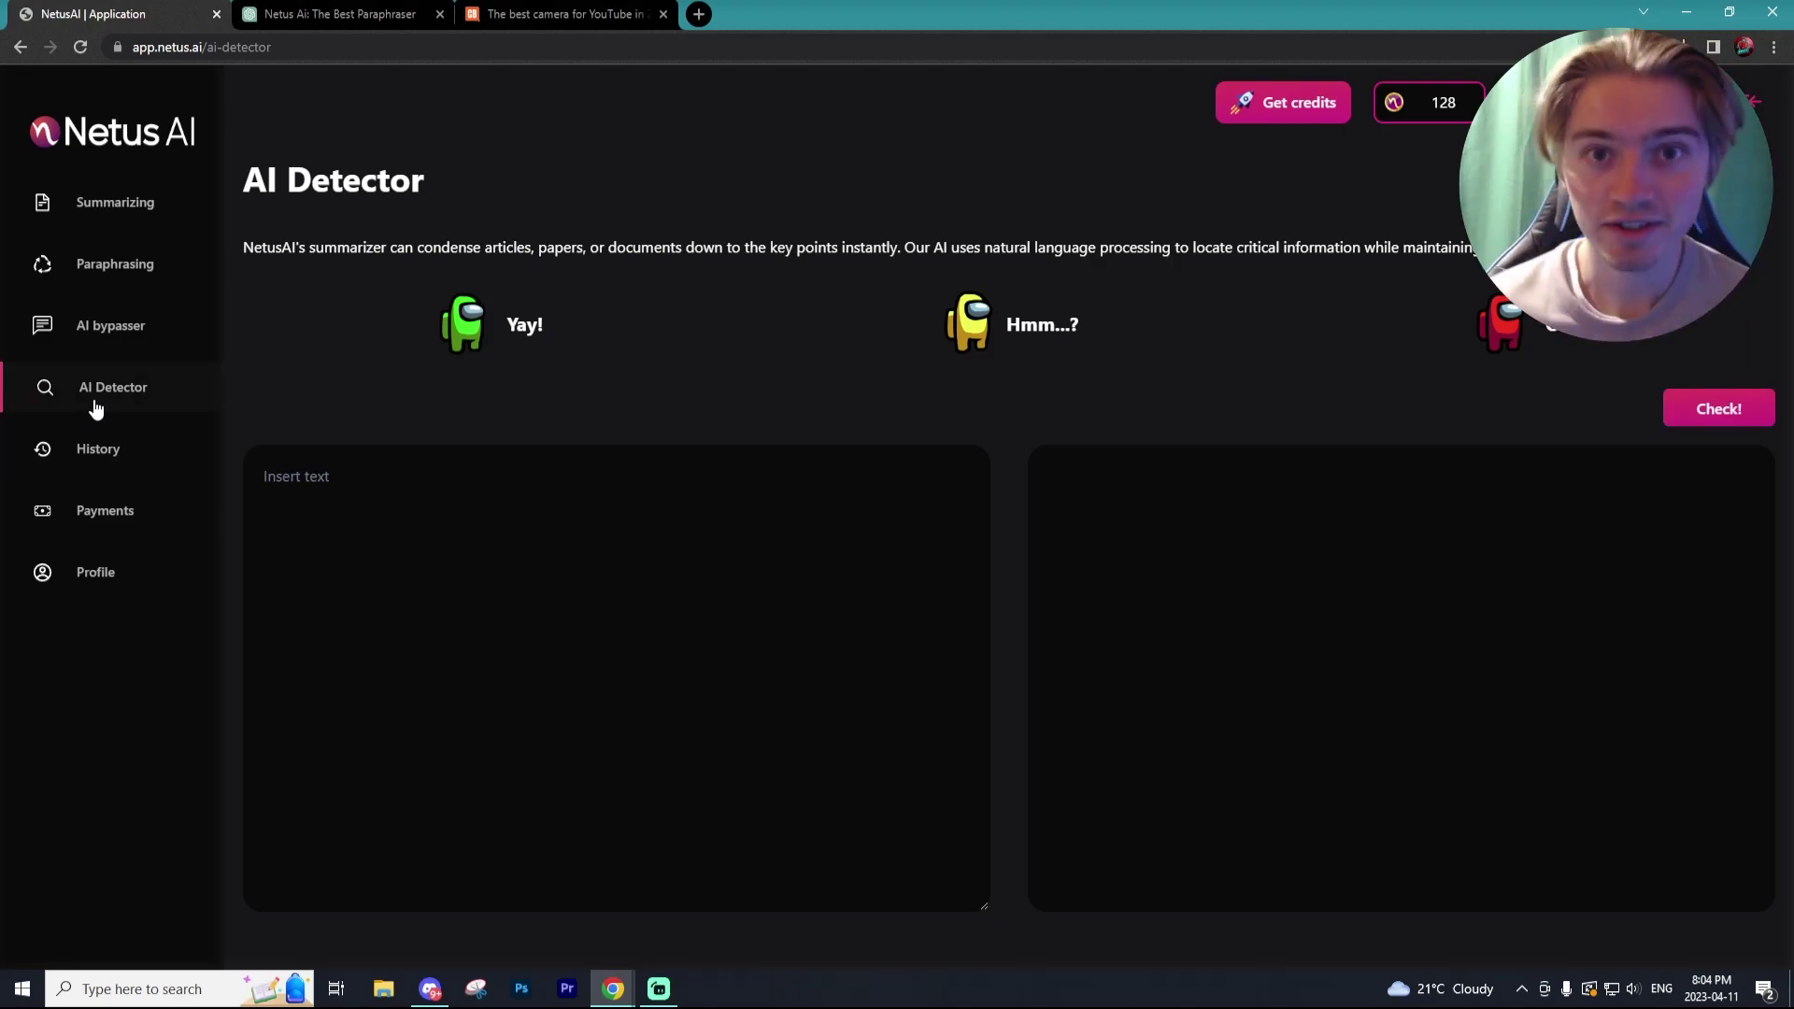
pyautogui.click(263, 477)
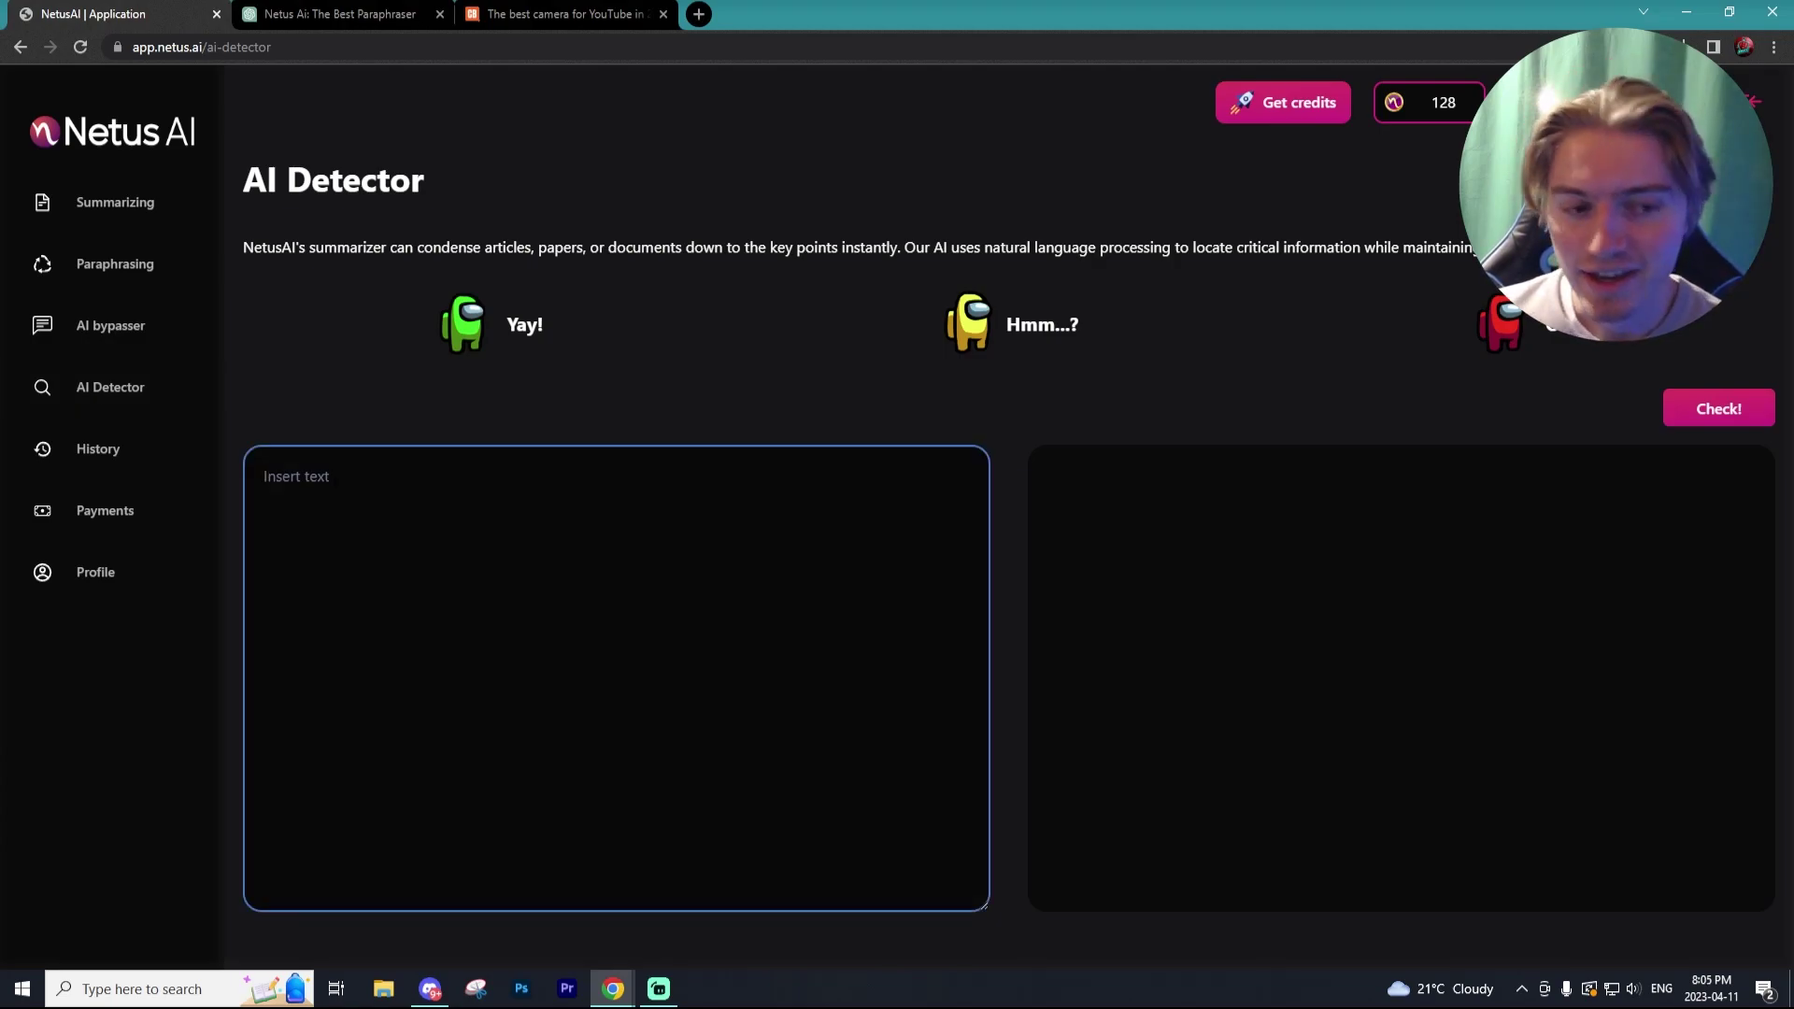
pyautogui.rightClick(323, 480)
pyautogui.press('Escape')
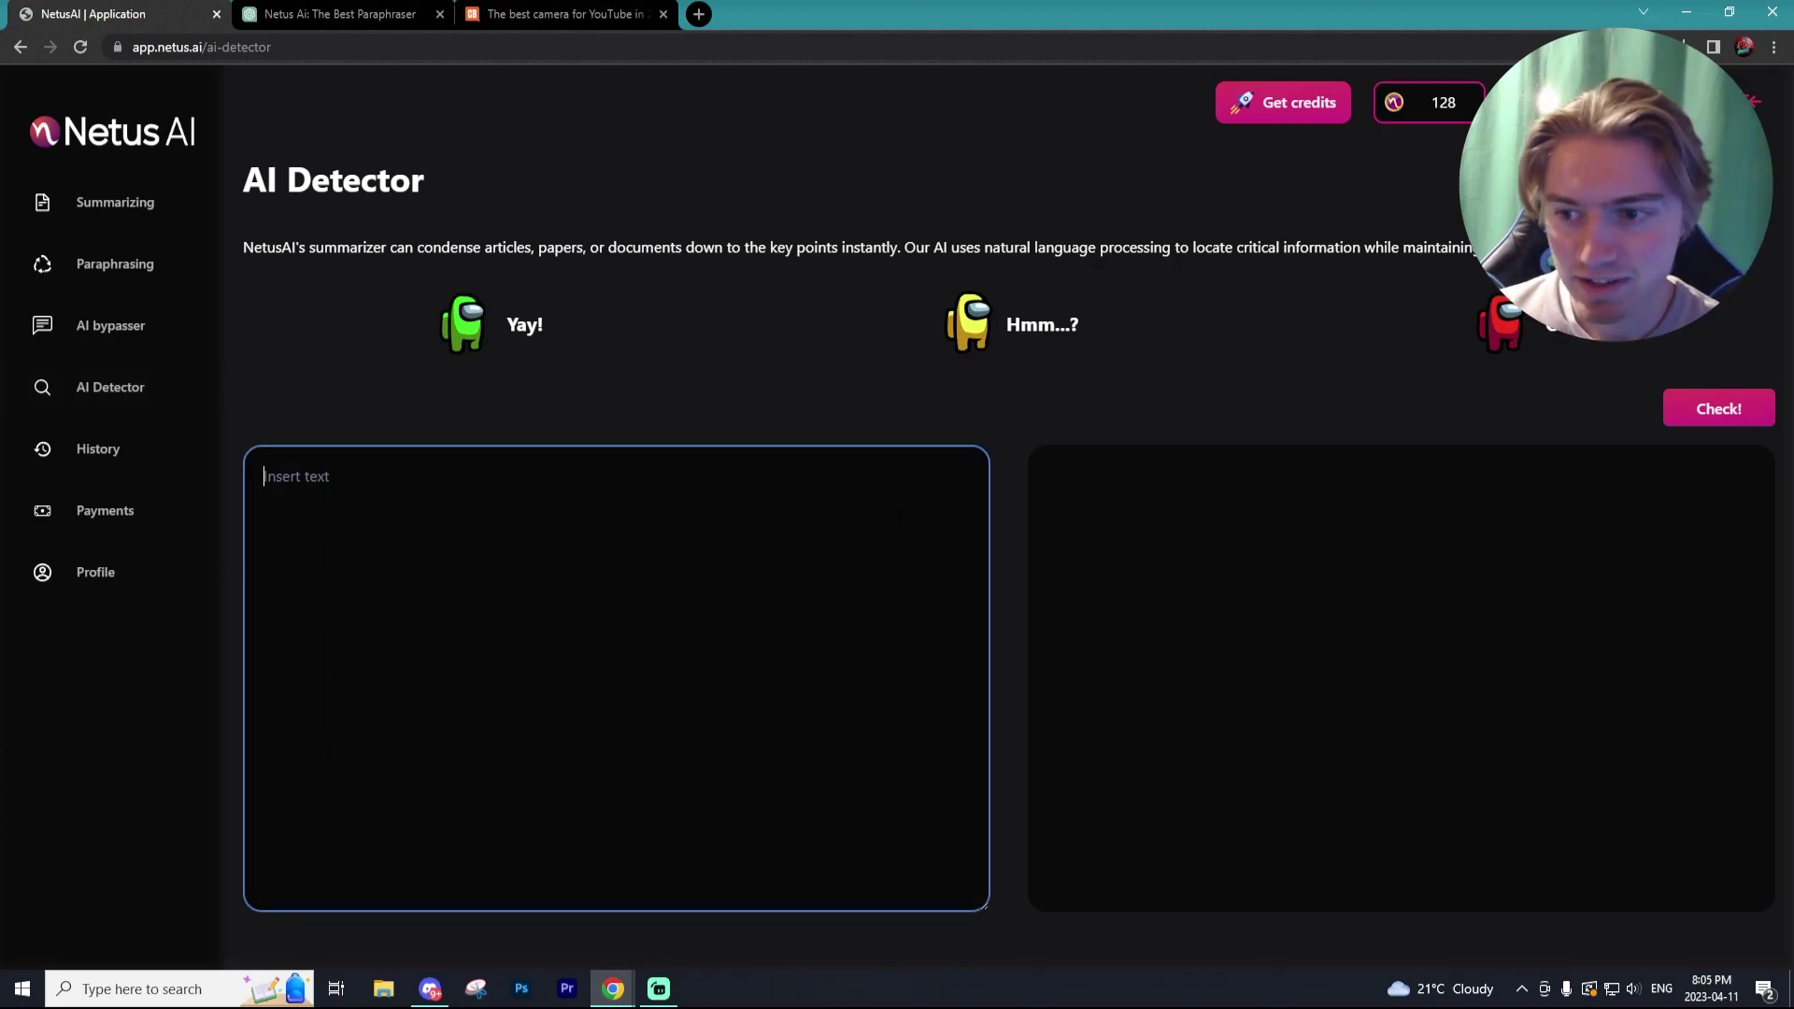
pyautogui.click(282, 9)
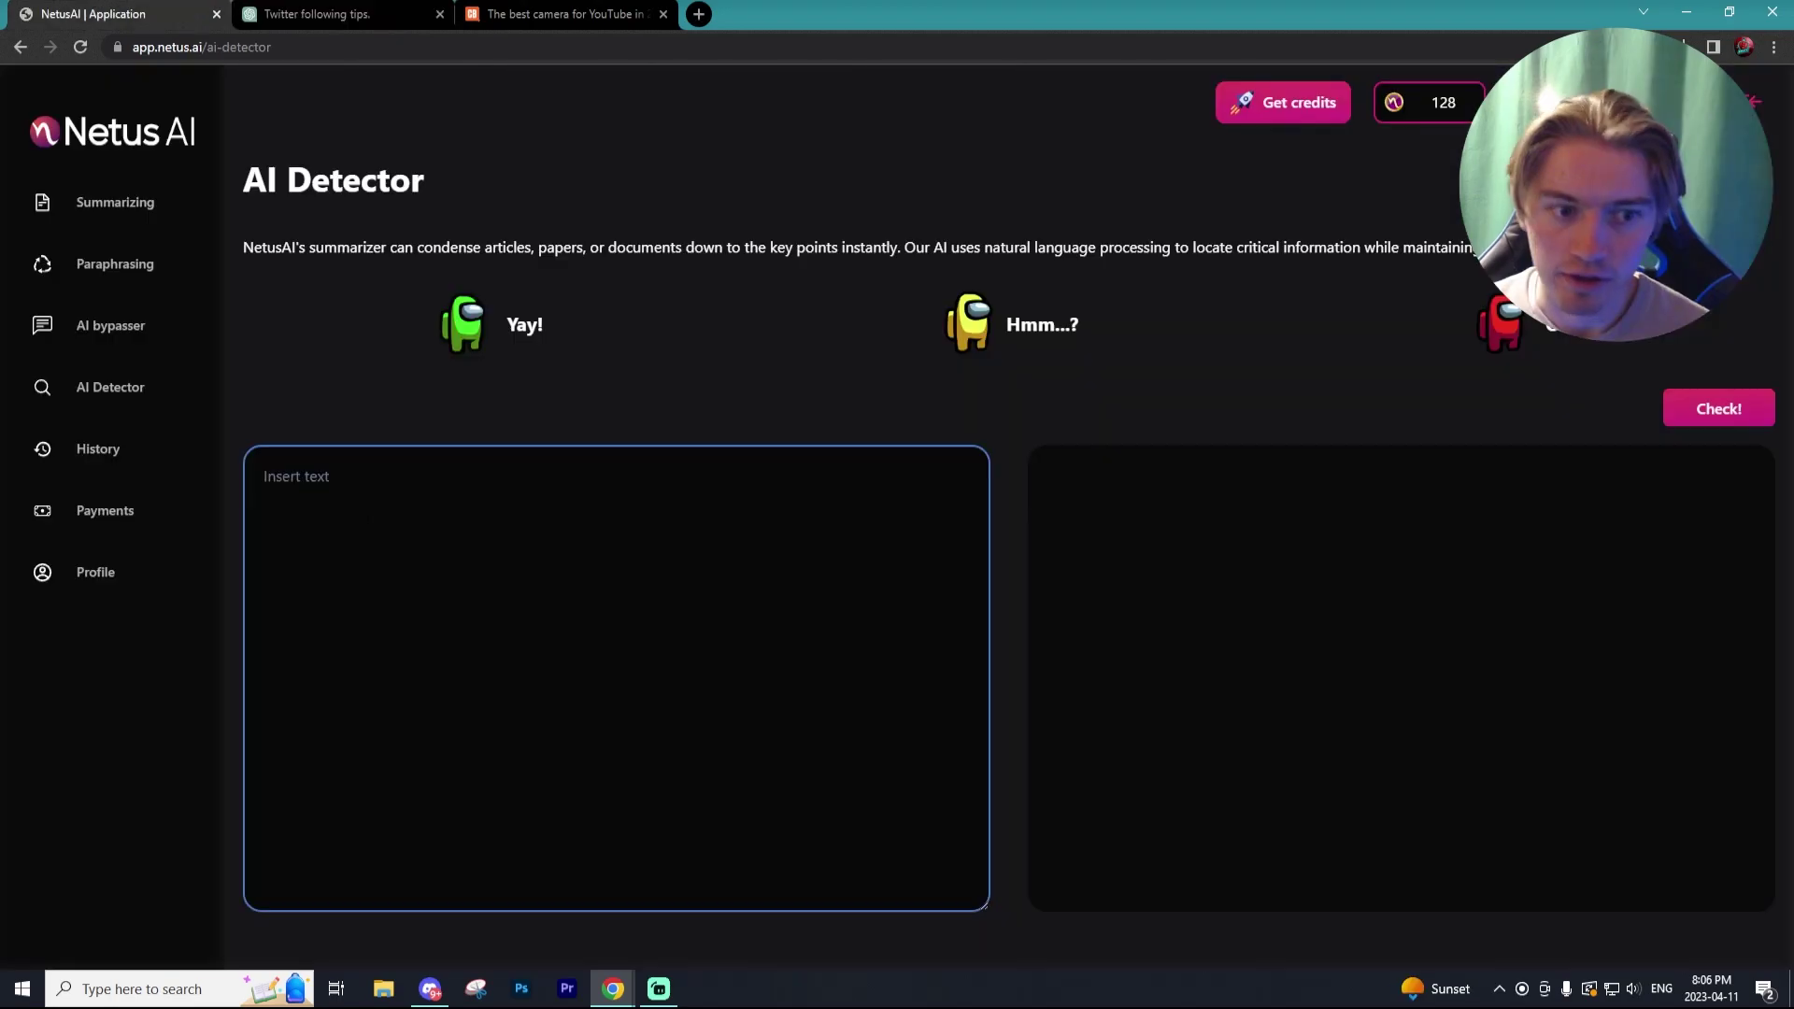
pyautogui.rightClick(313, 490)
pyautogui.click(401, 632)
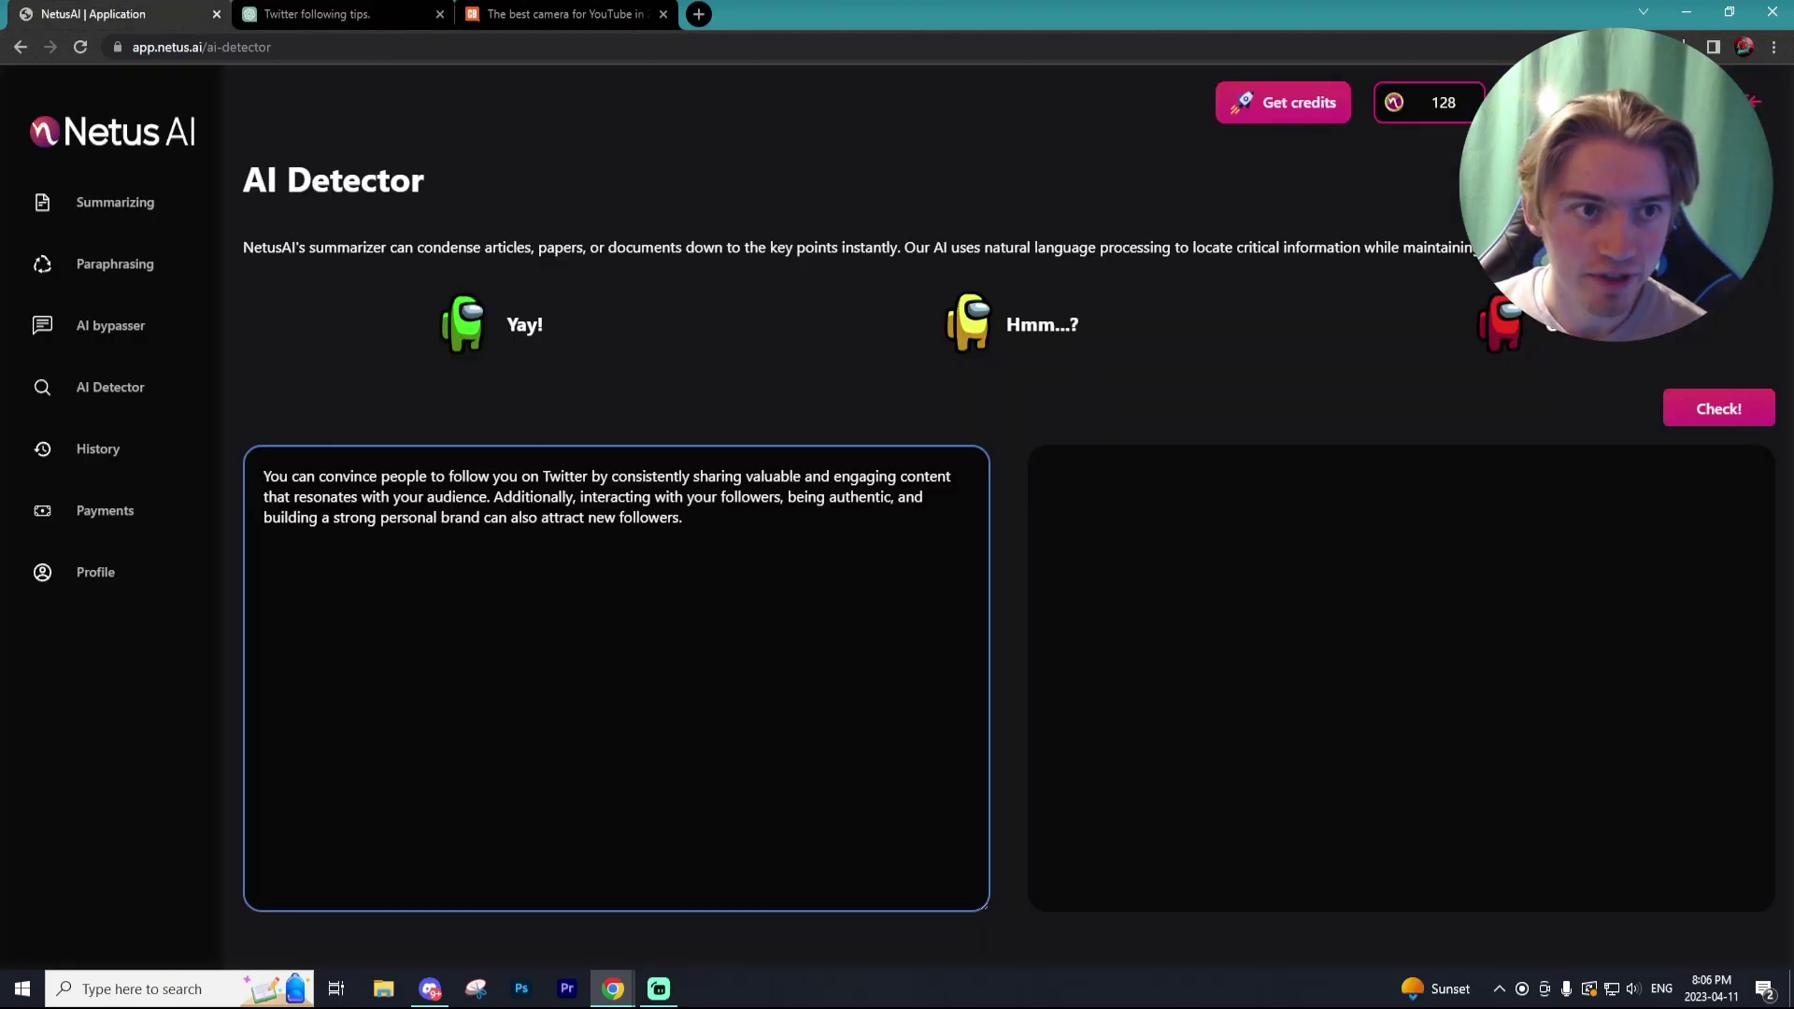
# Step: Run the check, which flags the Twitter text as AI-written, then return to Paraphrasing
pyautogui.click(1710, 409)
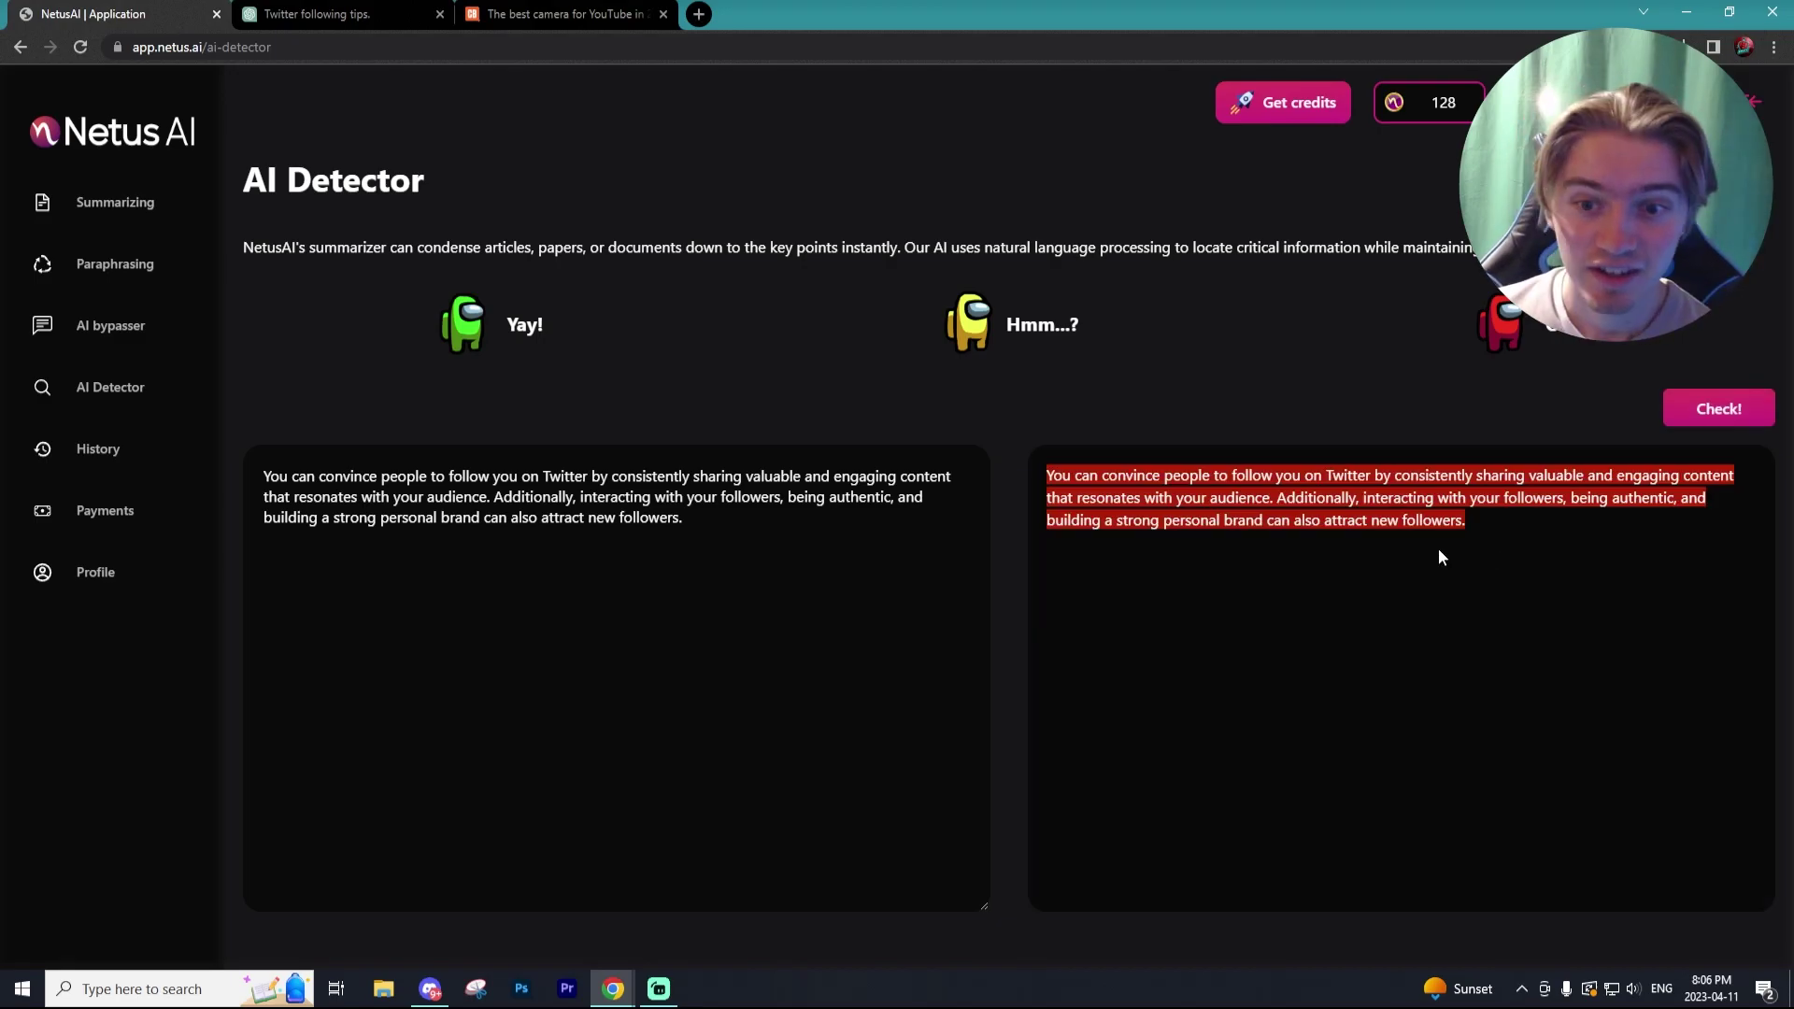
pyautogui.moveTo(1433, 549); pyautogui.dragTo(1413, 363)
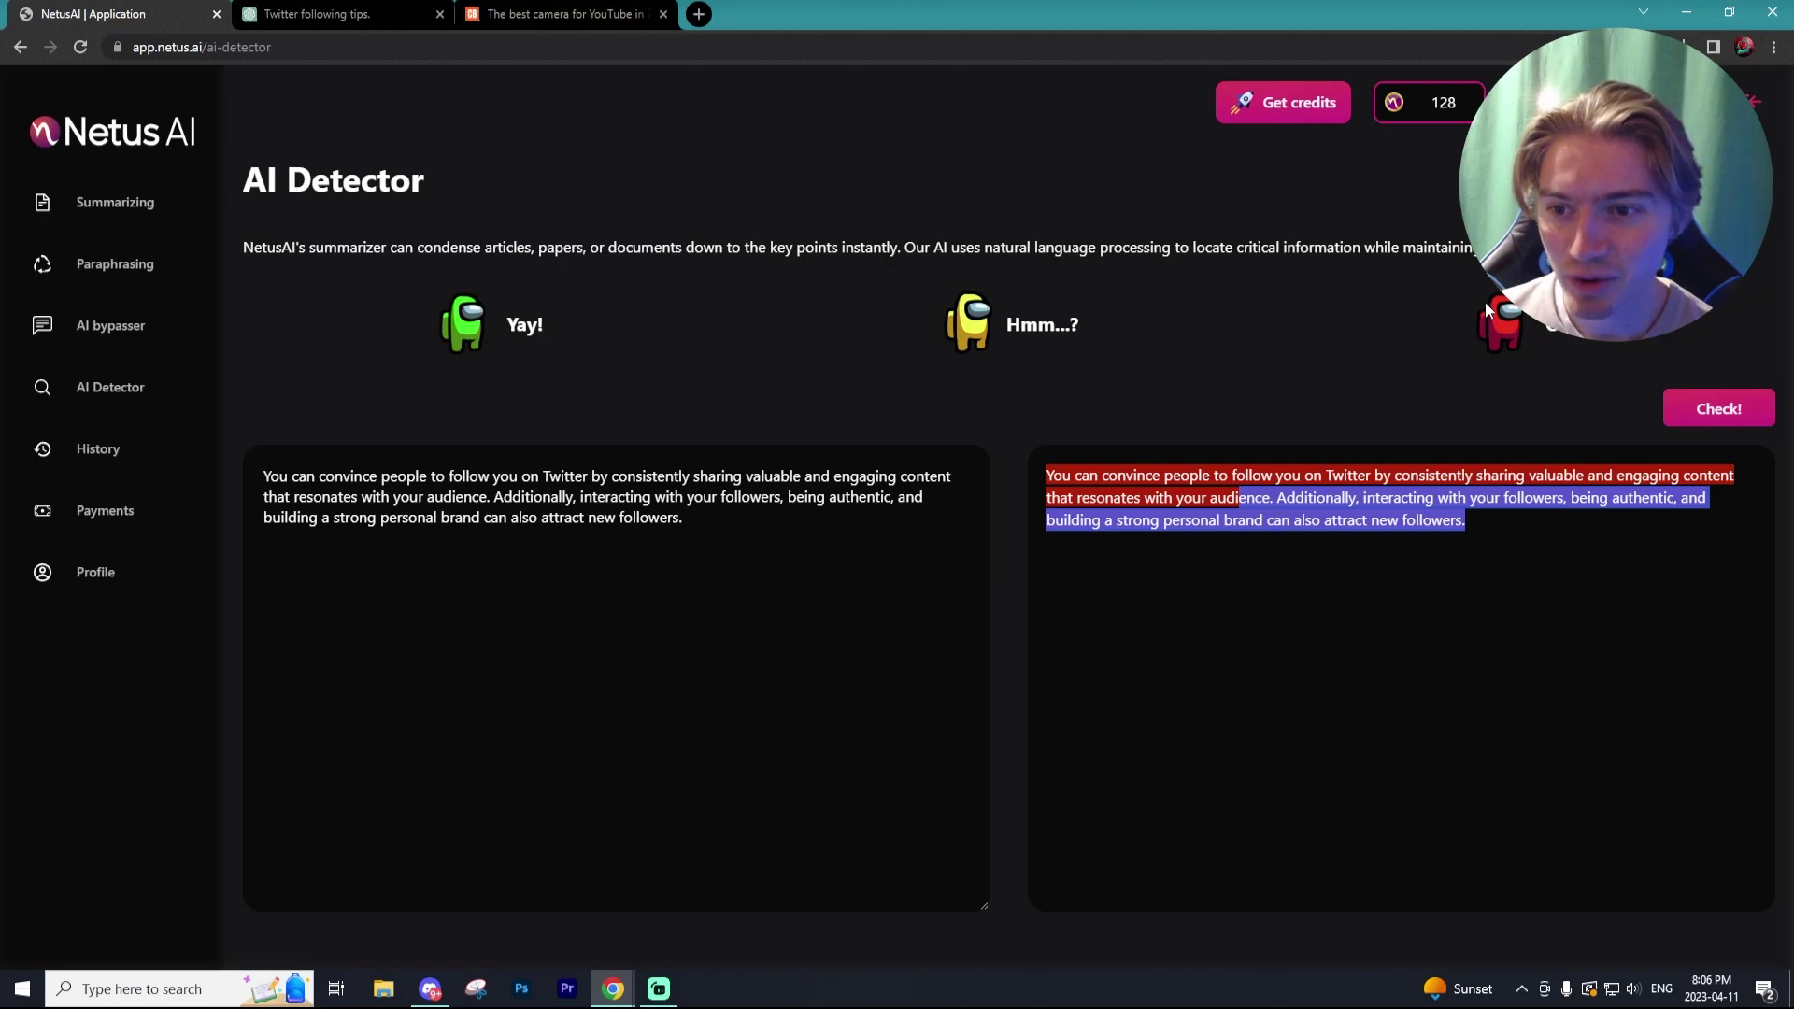
pyautogui.click(1397, 521)
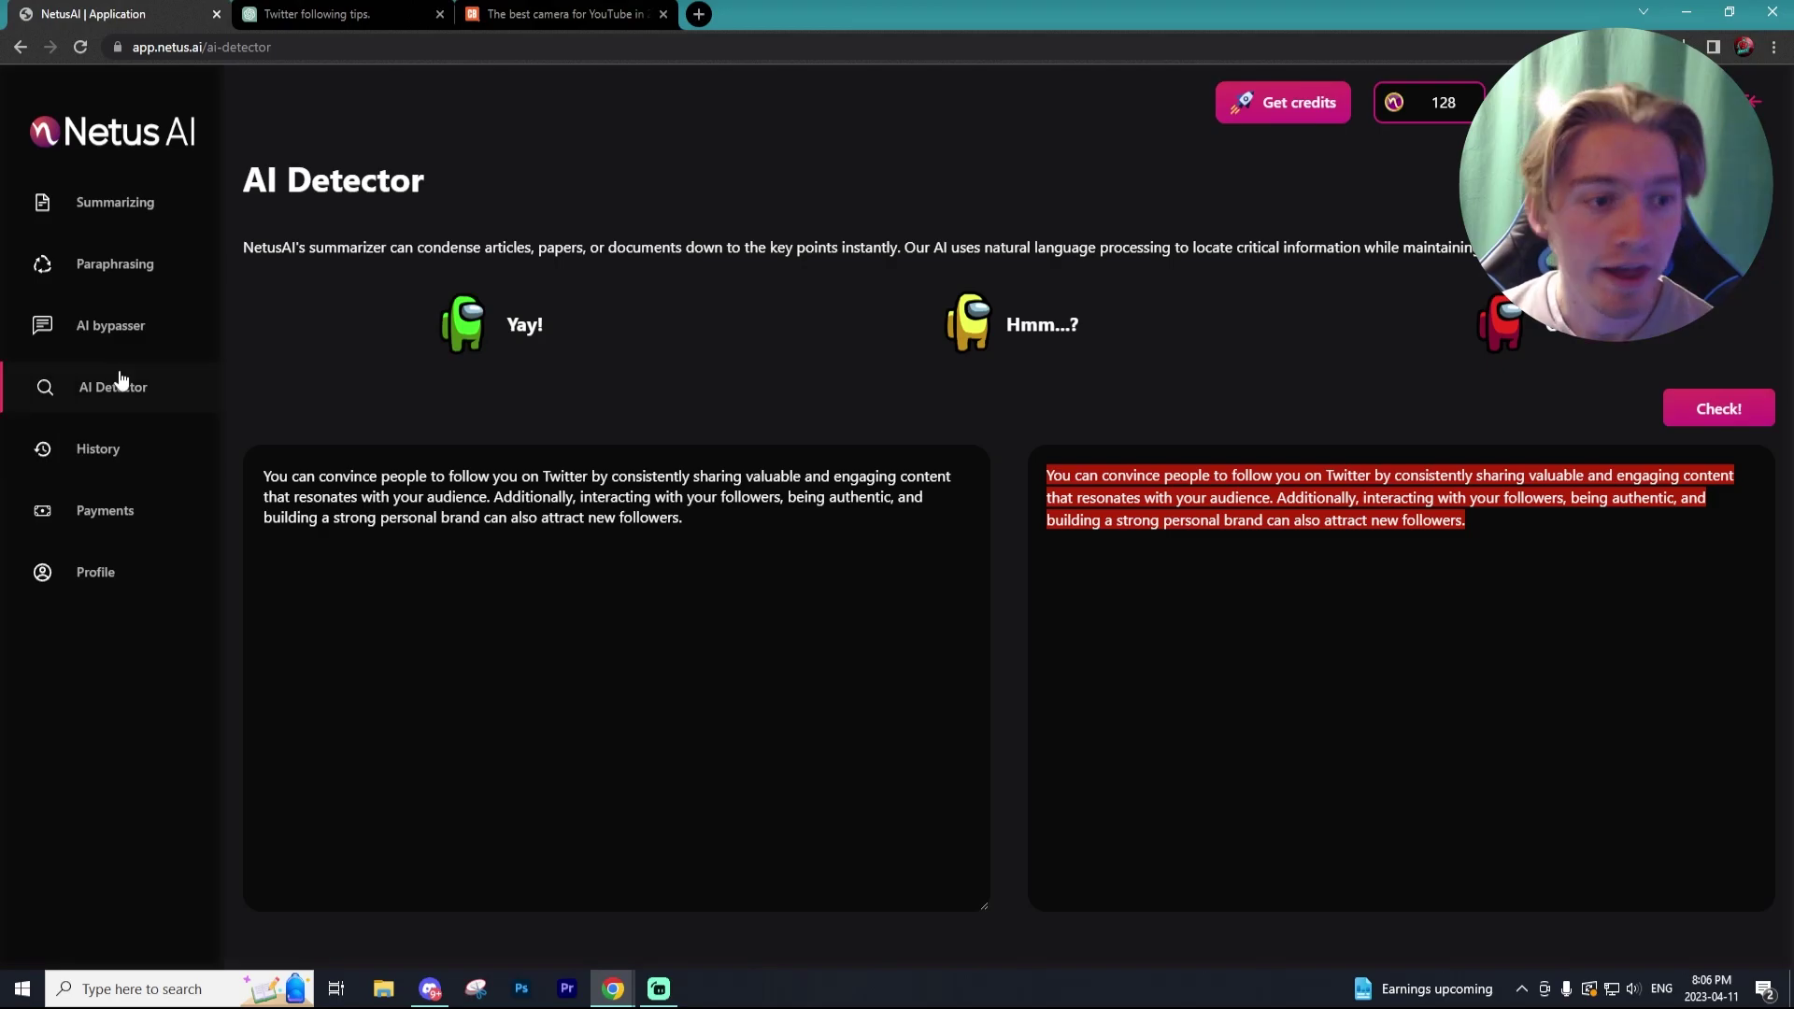
pyautogui.click(110, 266)
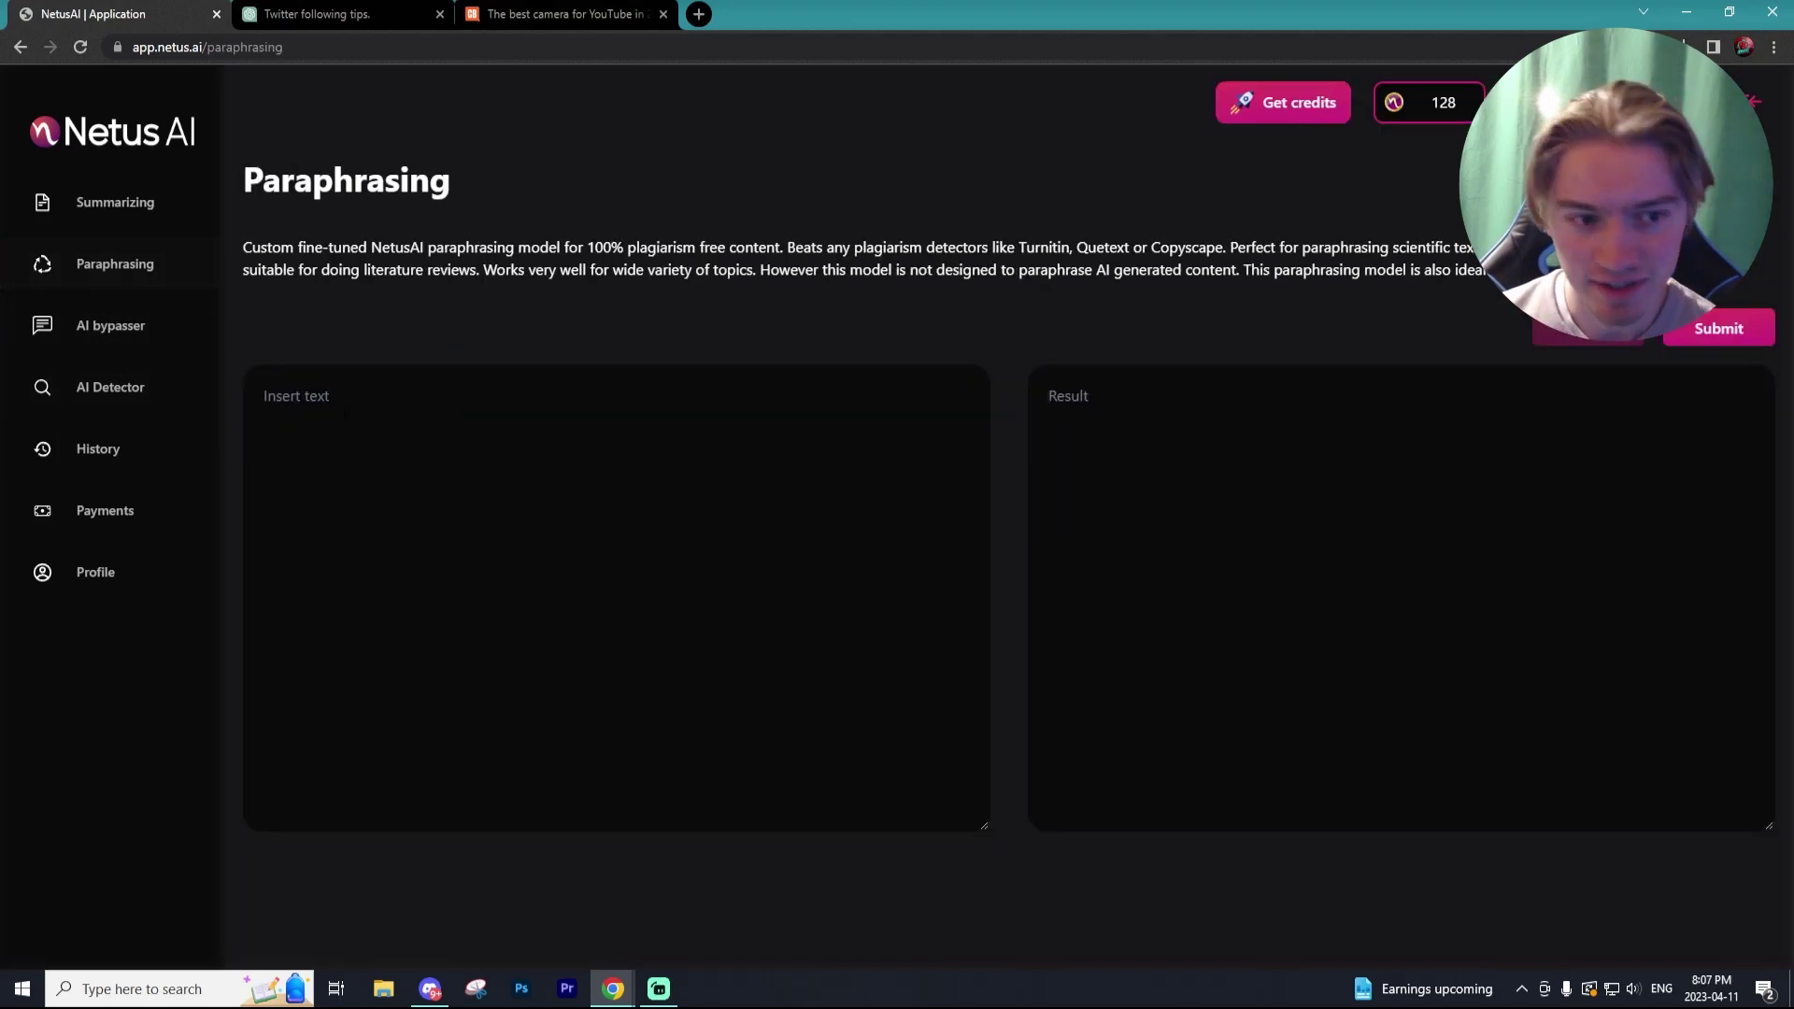
# Step: Copy ChatGPT's blue brand-colour answer and paste it into the Paraphrasing input
pyautogui.click(396, 11)
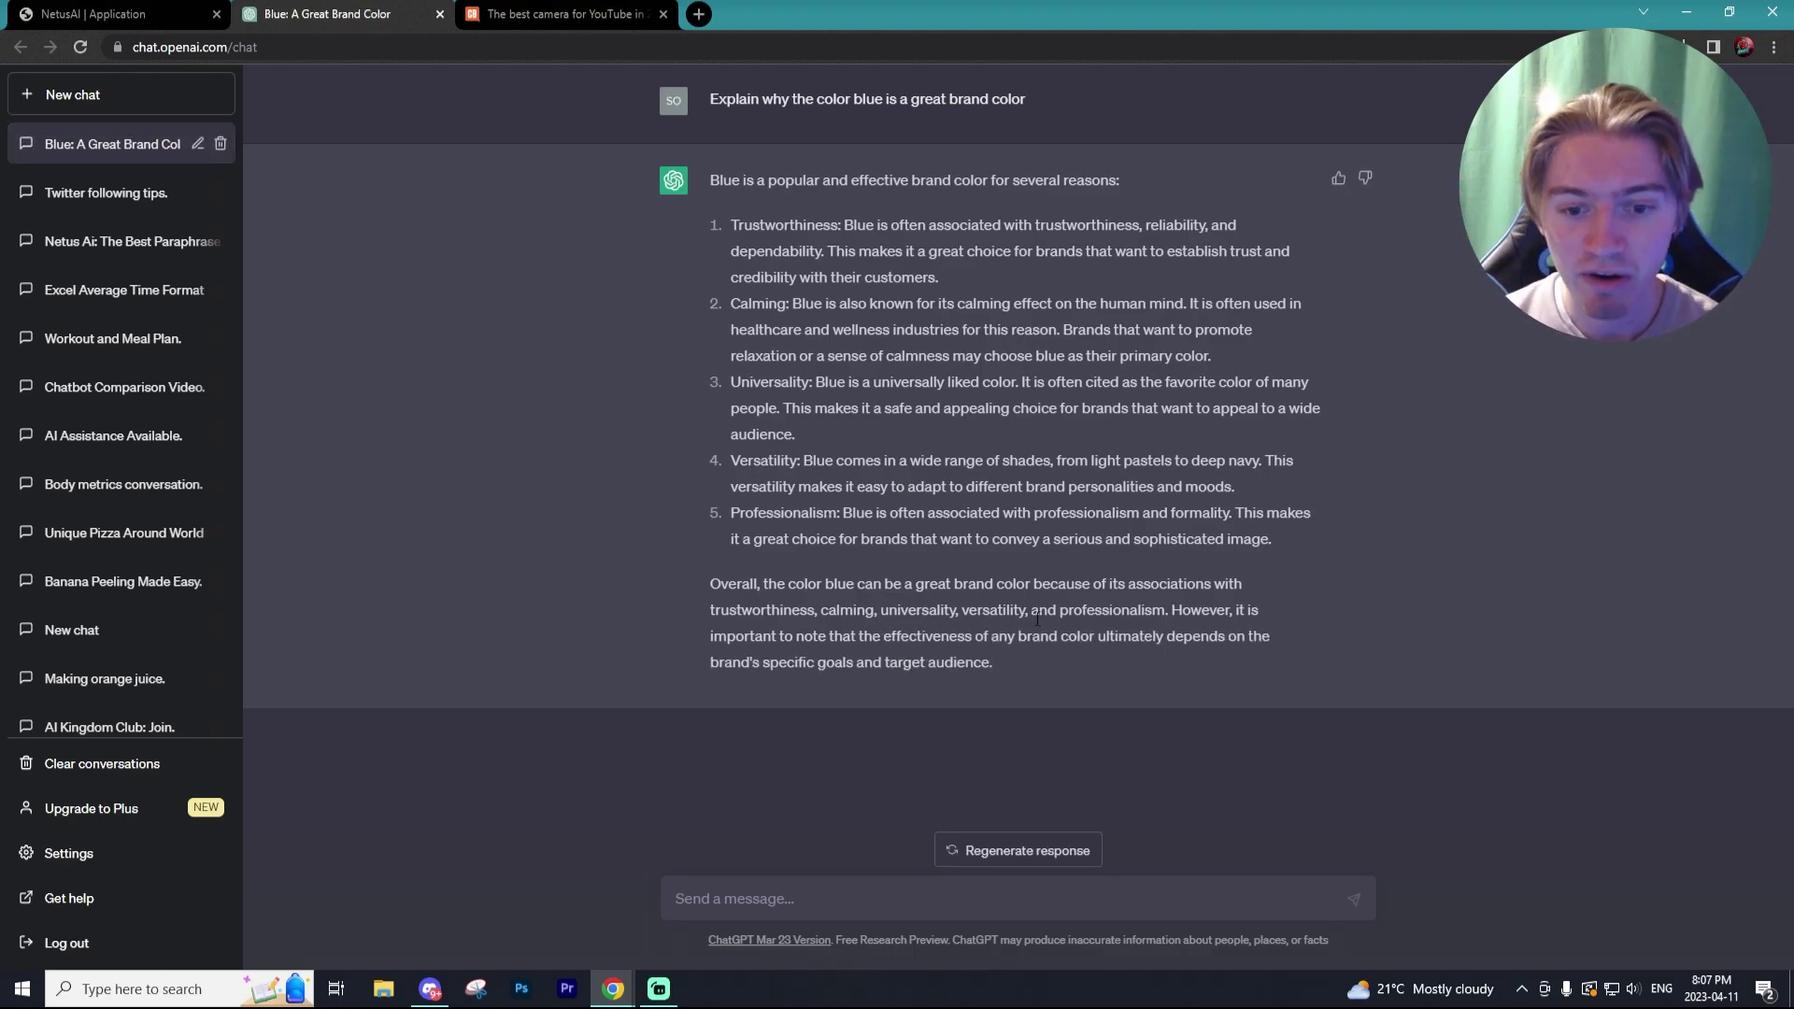
pyautogui.moveTo(1009, 673); pyautogui.dragTo(709, 183)
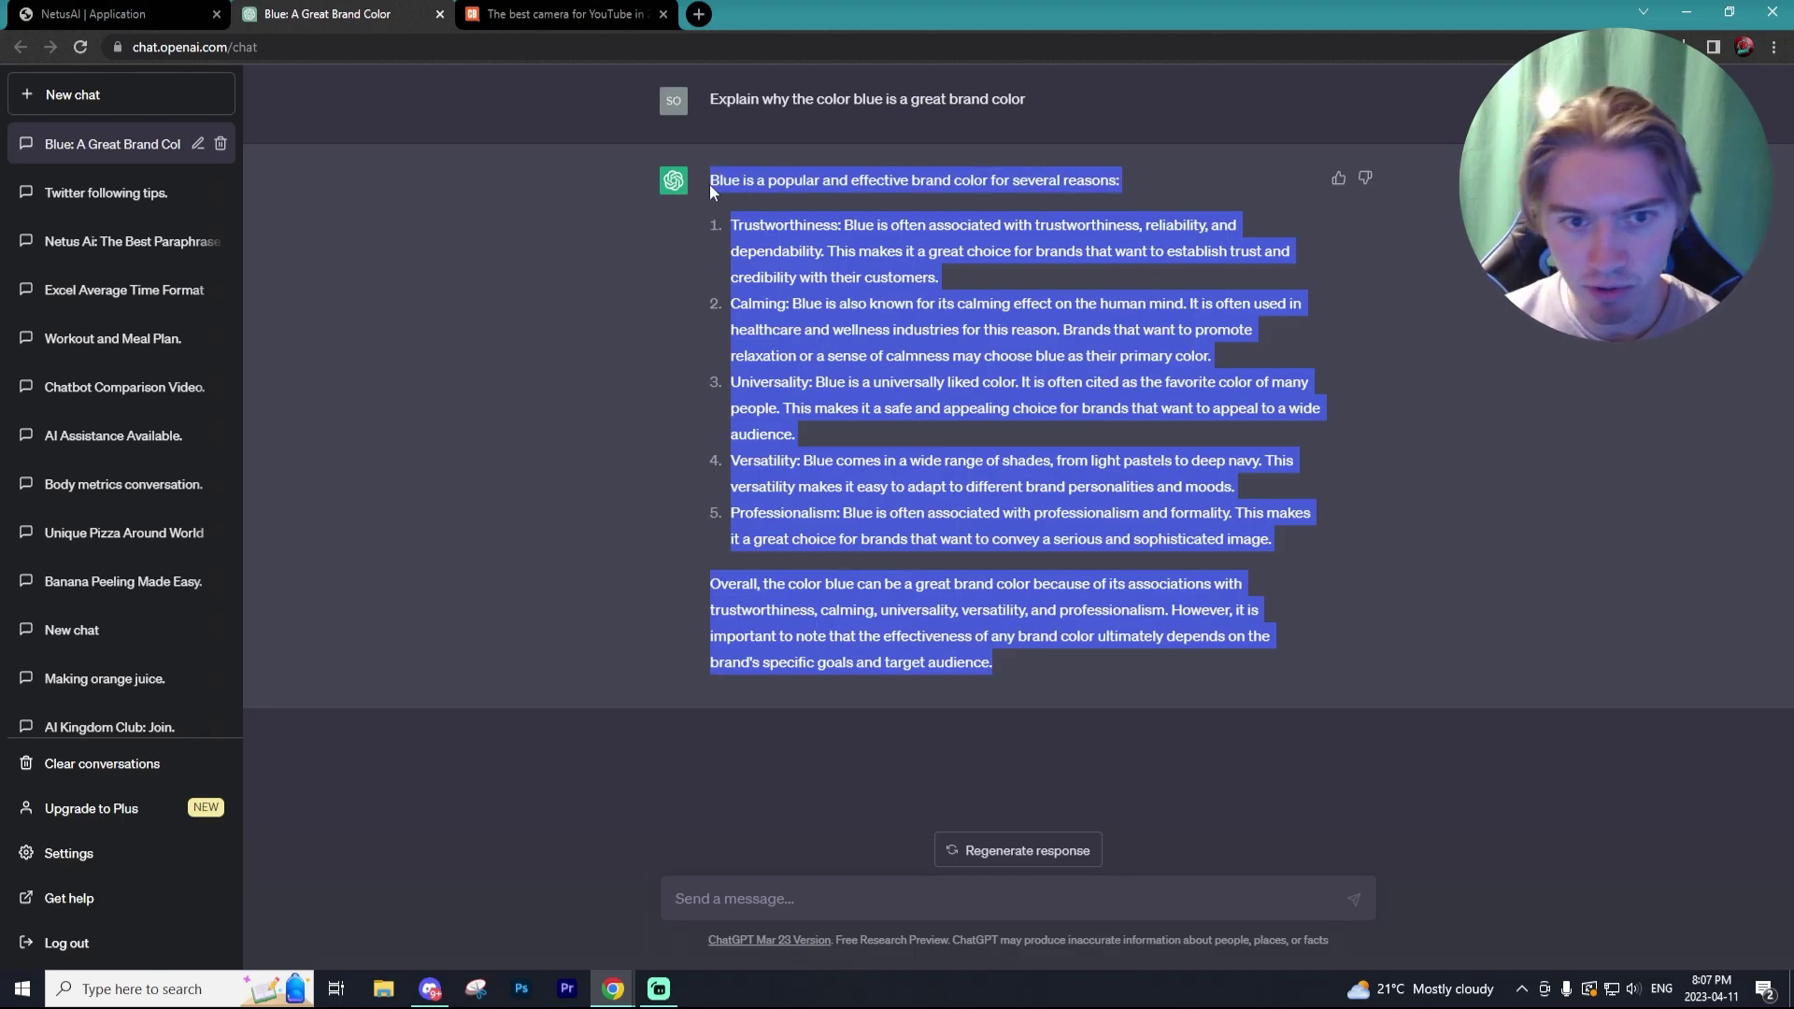
pyautogui.rightClick(730, 181)
pyautogui.click(775, 194)
pyautogui.click(94, 14)
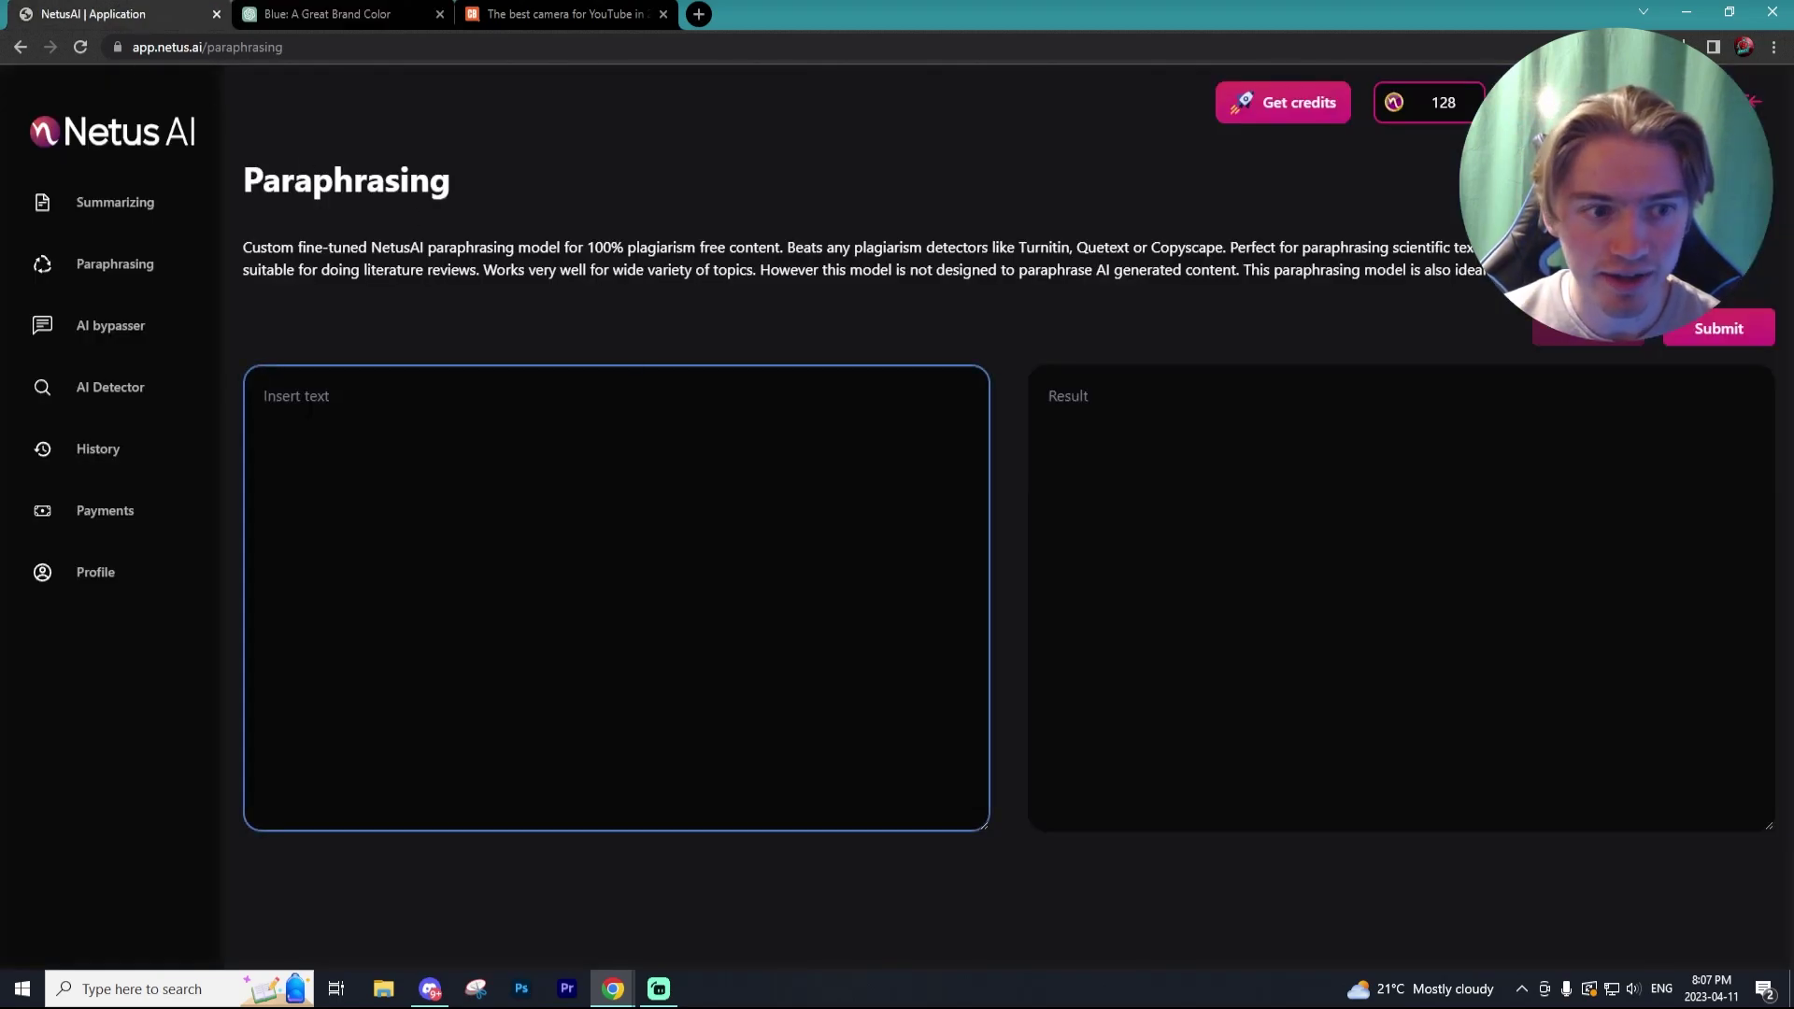
pyautogui.rightClick(309, 402)
pyautogui.click(394, 545)
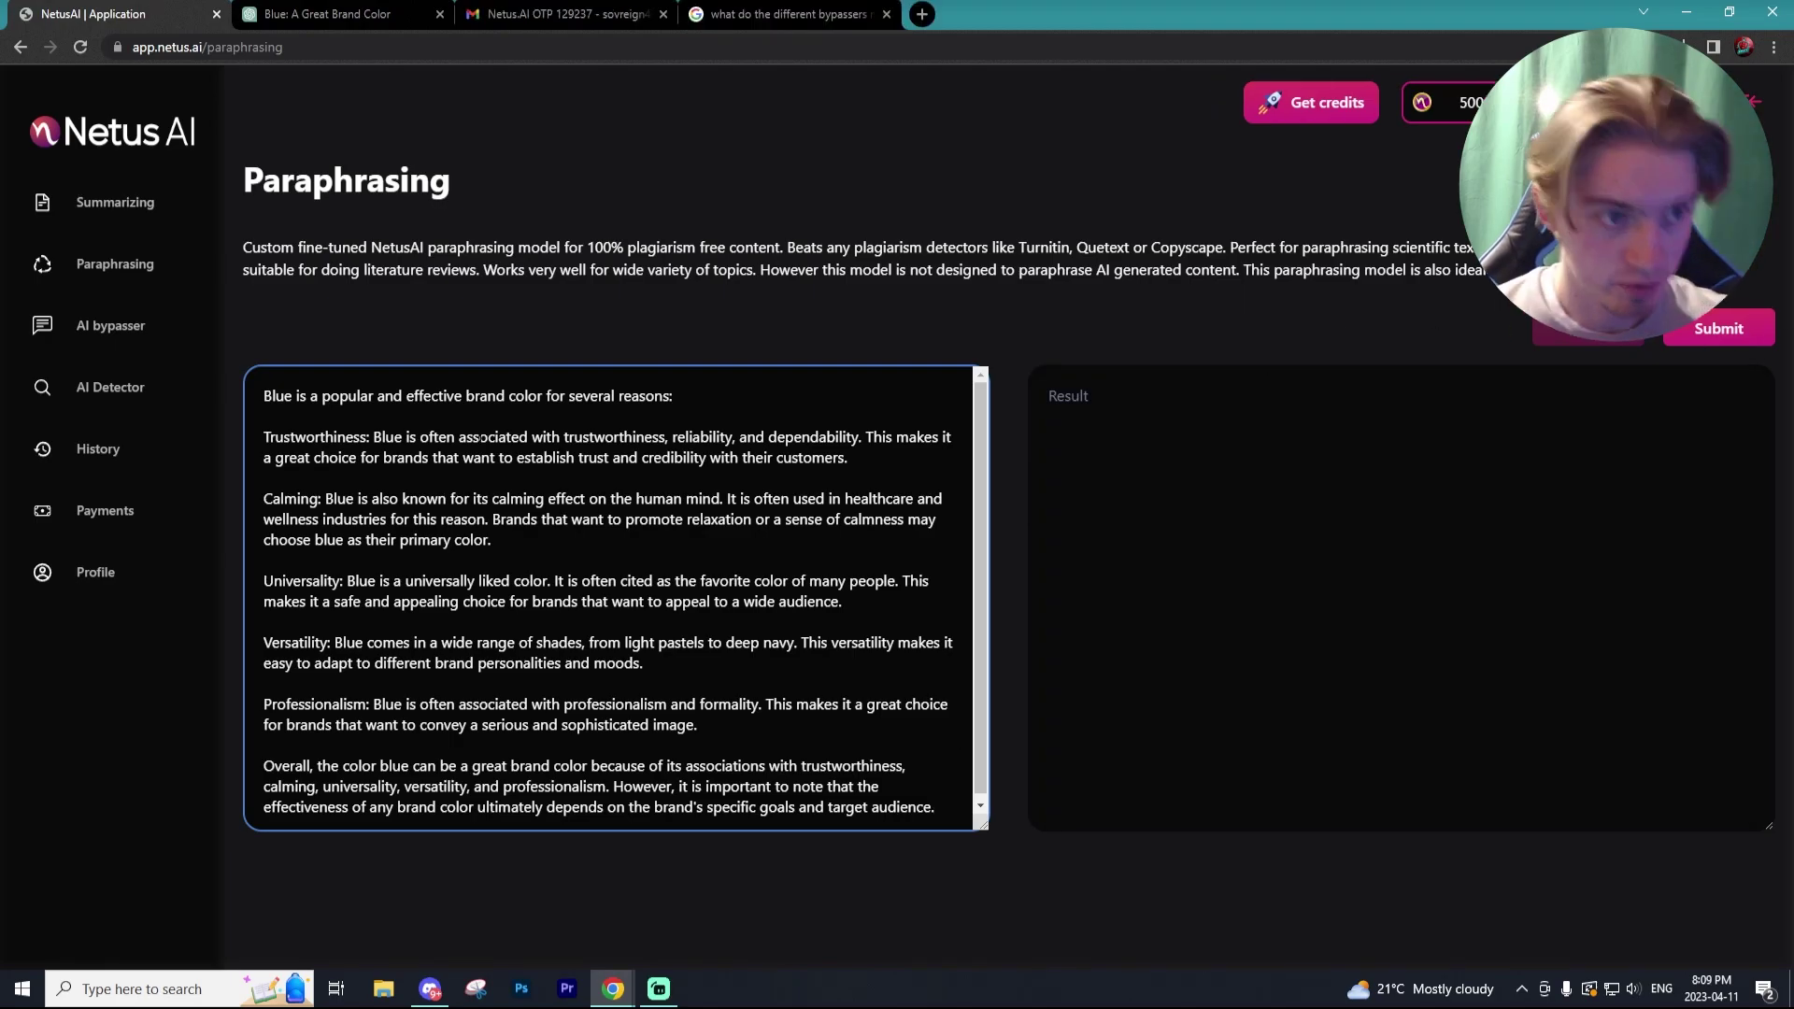
# Step: Paraphrase the blue-brand text into one reworded paragraph and select the result
pyautogui.click(1720, 328)
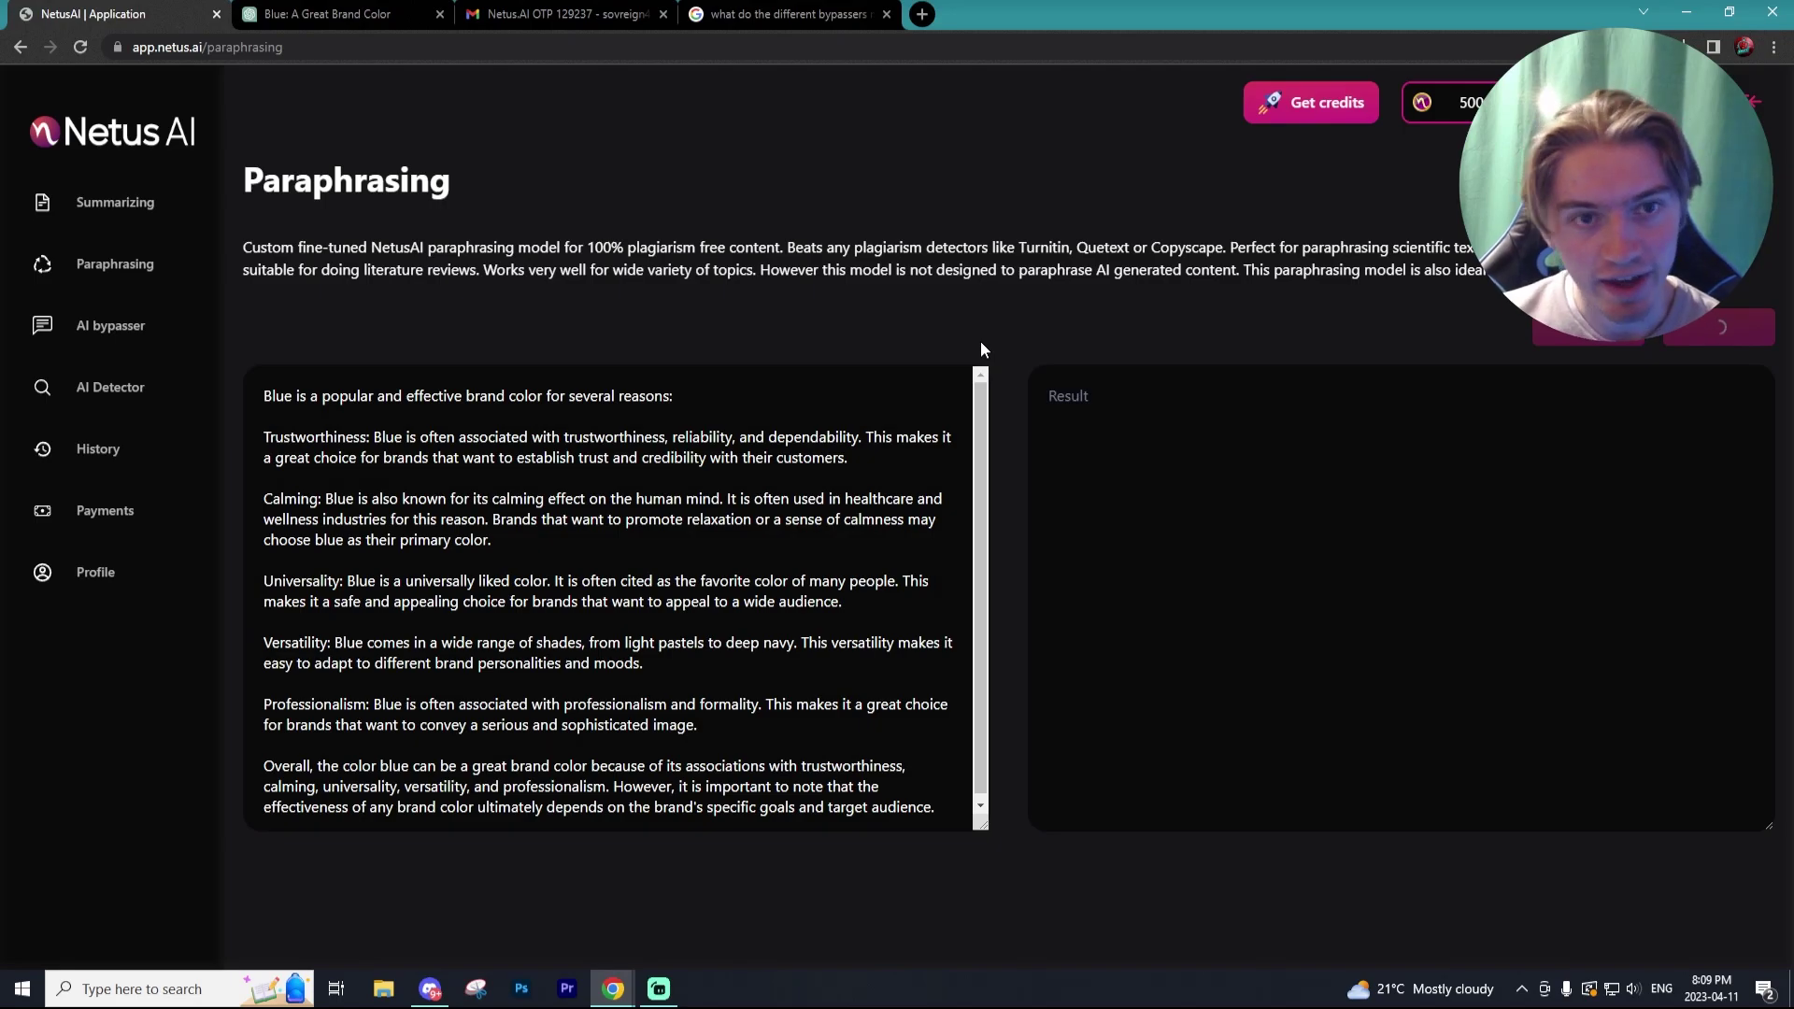
pyautogui.click(1402, 728)
pyautogui.hotkey('ctrl', 'a')
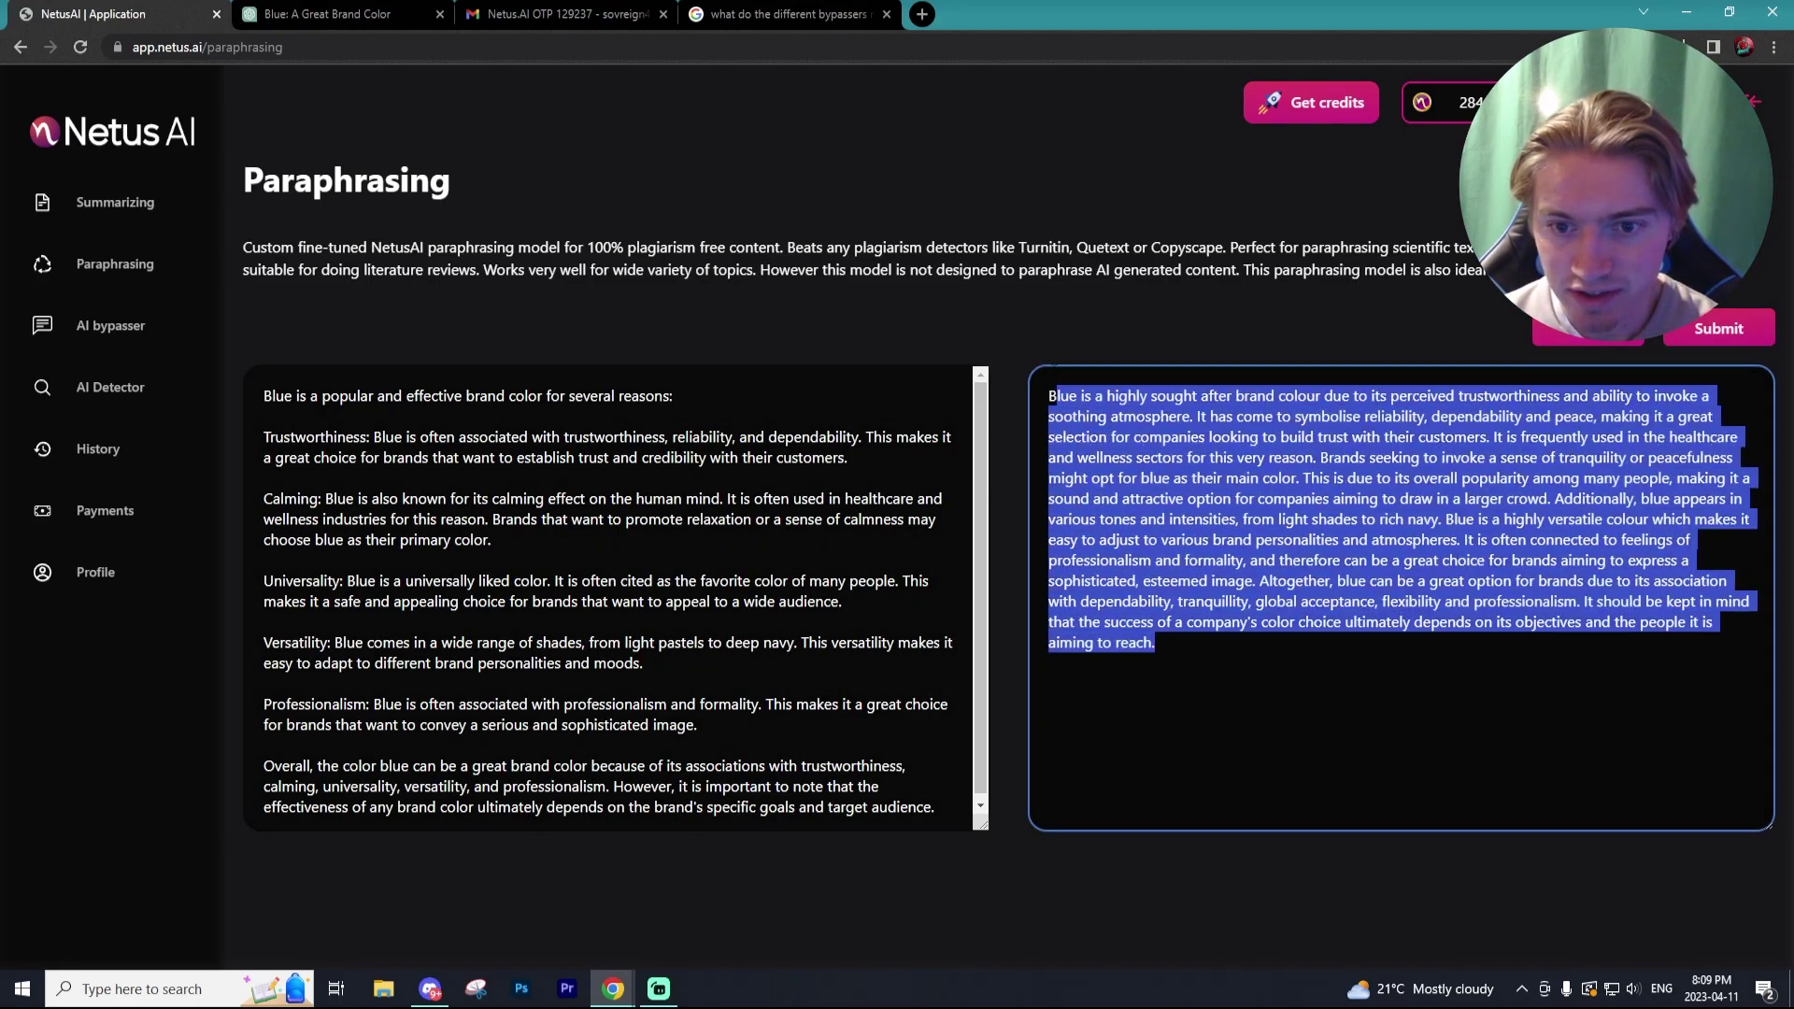
pyautogui.click(1539, 371)
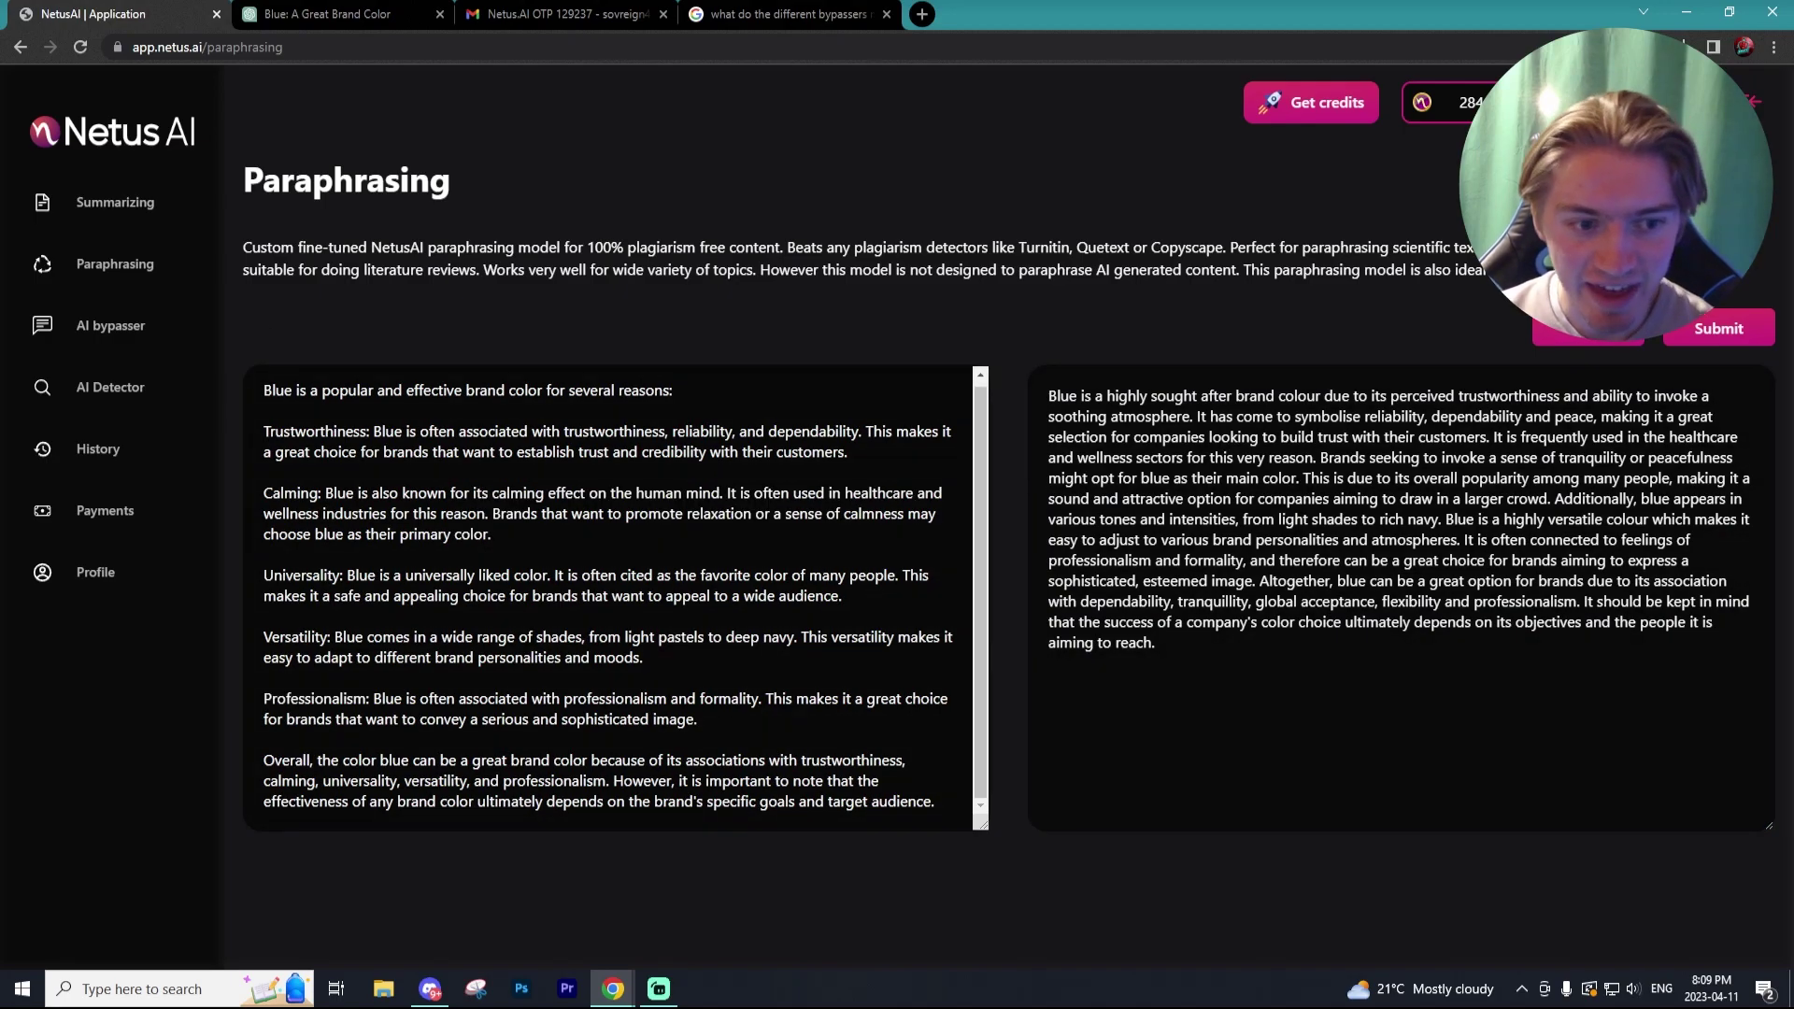
pyautogui.press('Tab')
pyautogui.hotkey('ctrl', 'a')
pyautogui.hotkey('ctrl', 'c')
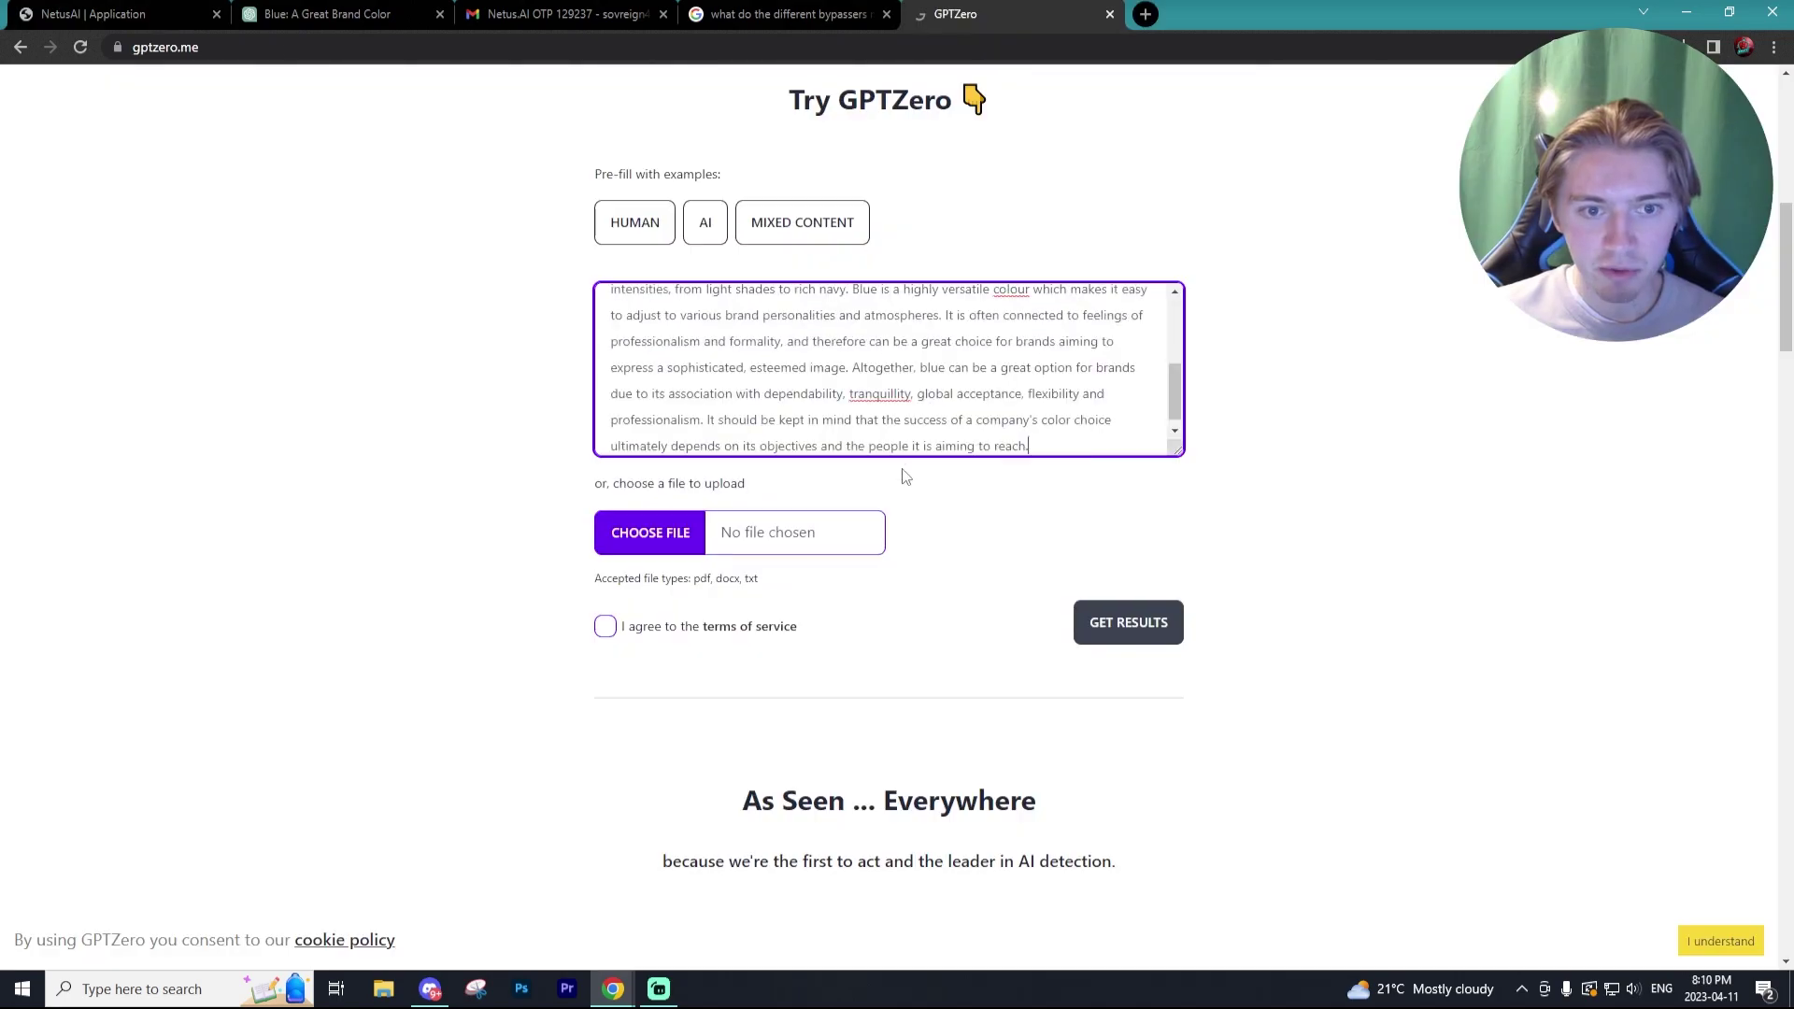
# Step: Accept GPTZero's terms of service and request results for the paraphrased blue-brand paragraph
pyautogui.click(1137, 620)
pyautogui.click(605, 626)
pyautogui.click(1121, 625)
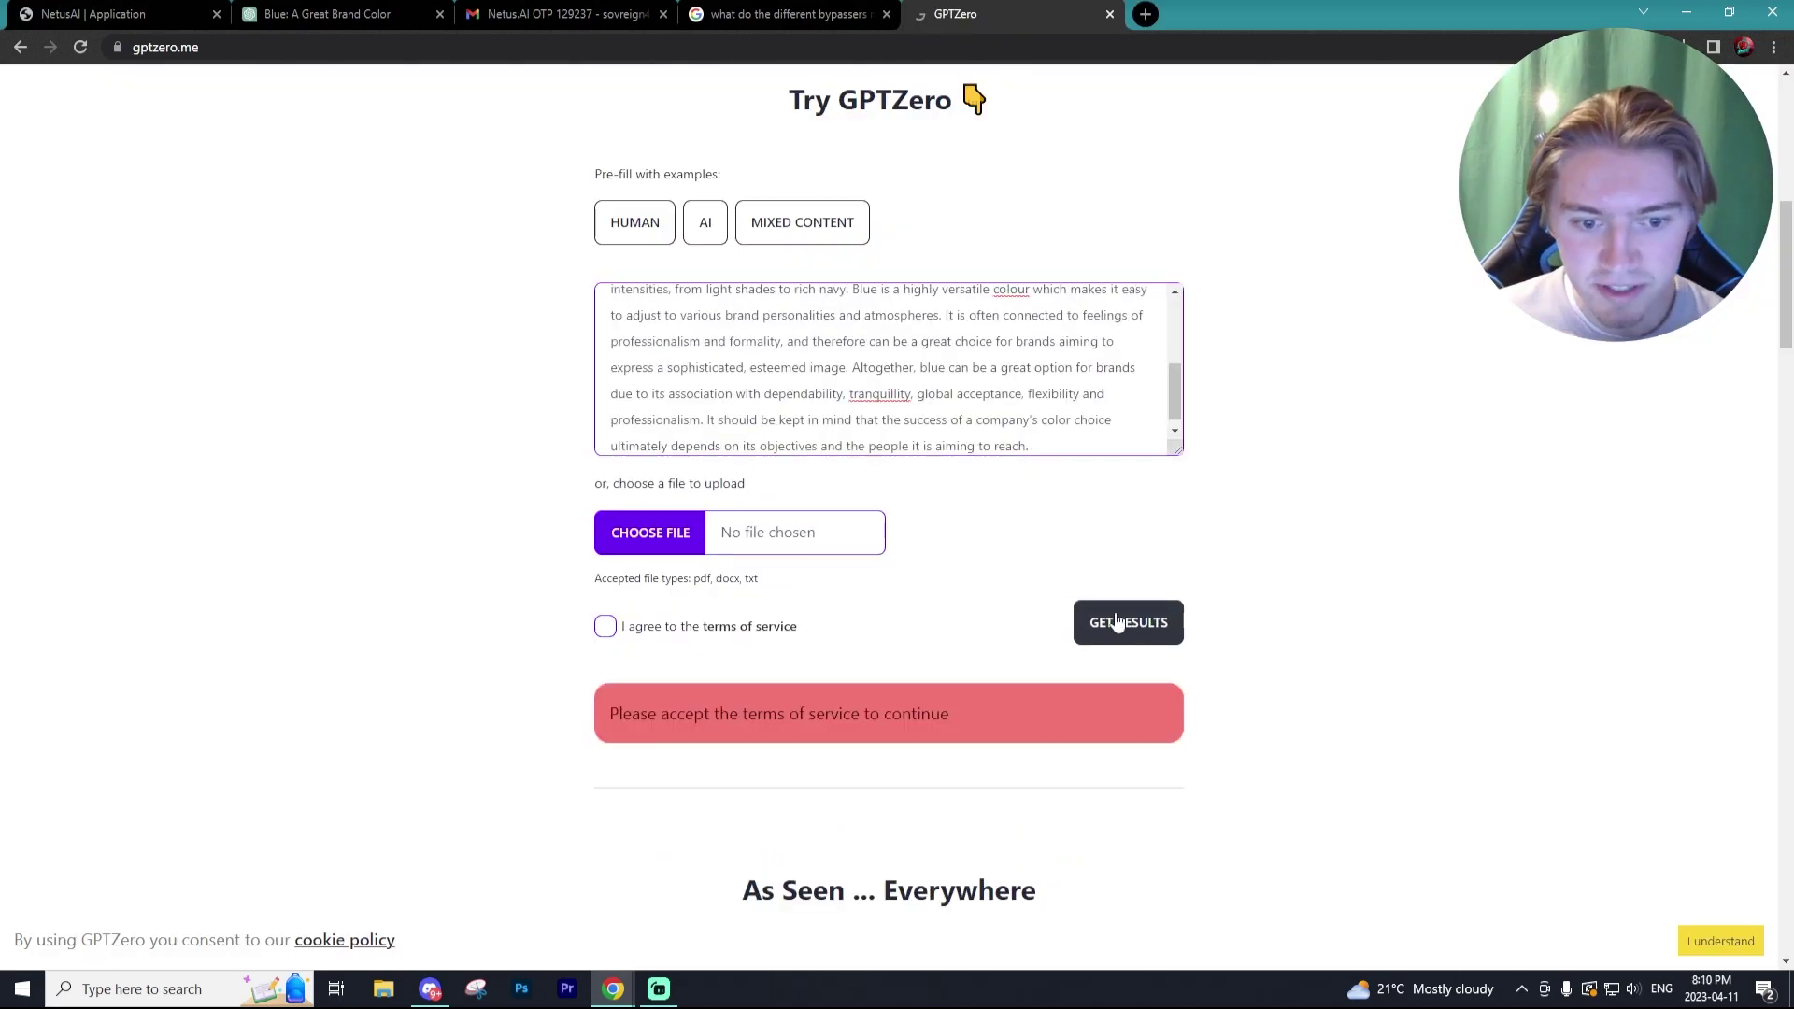
pyautogui.scroll(2, 993, 580)
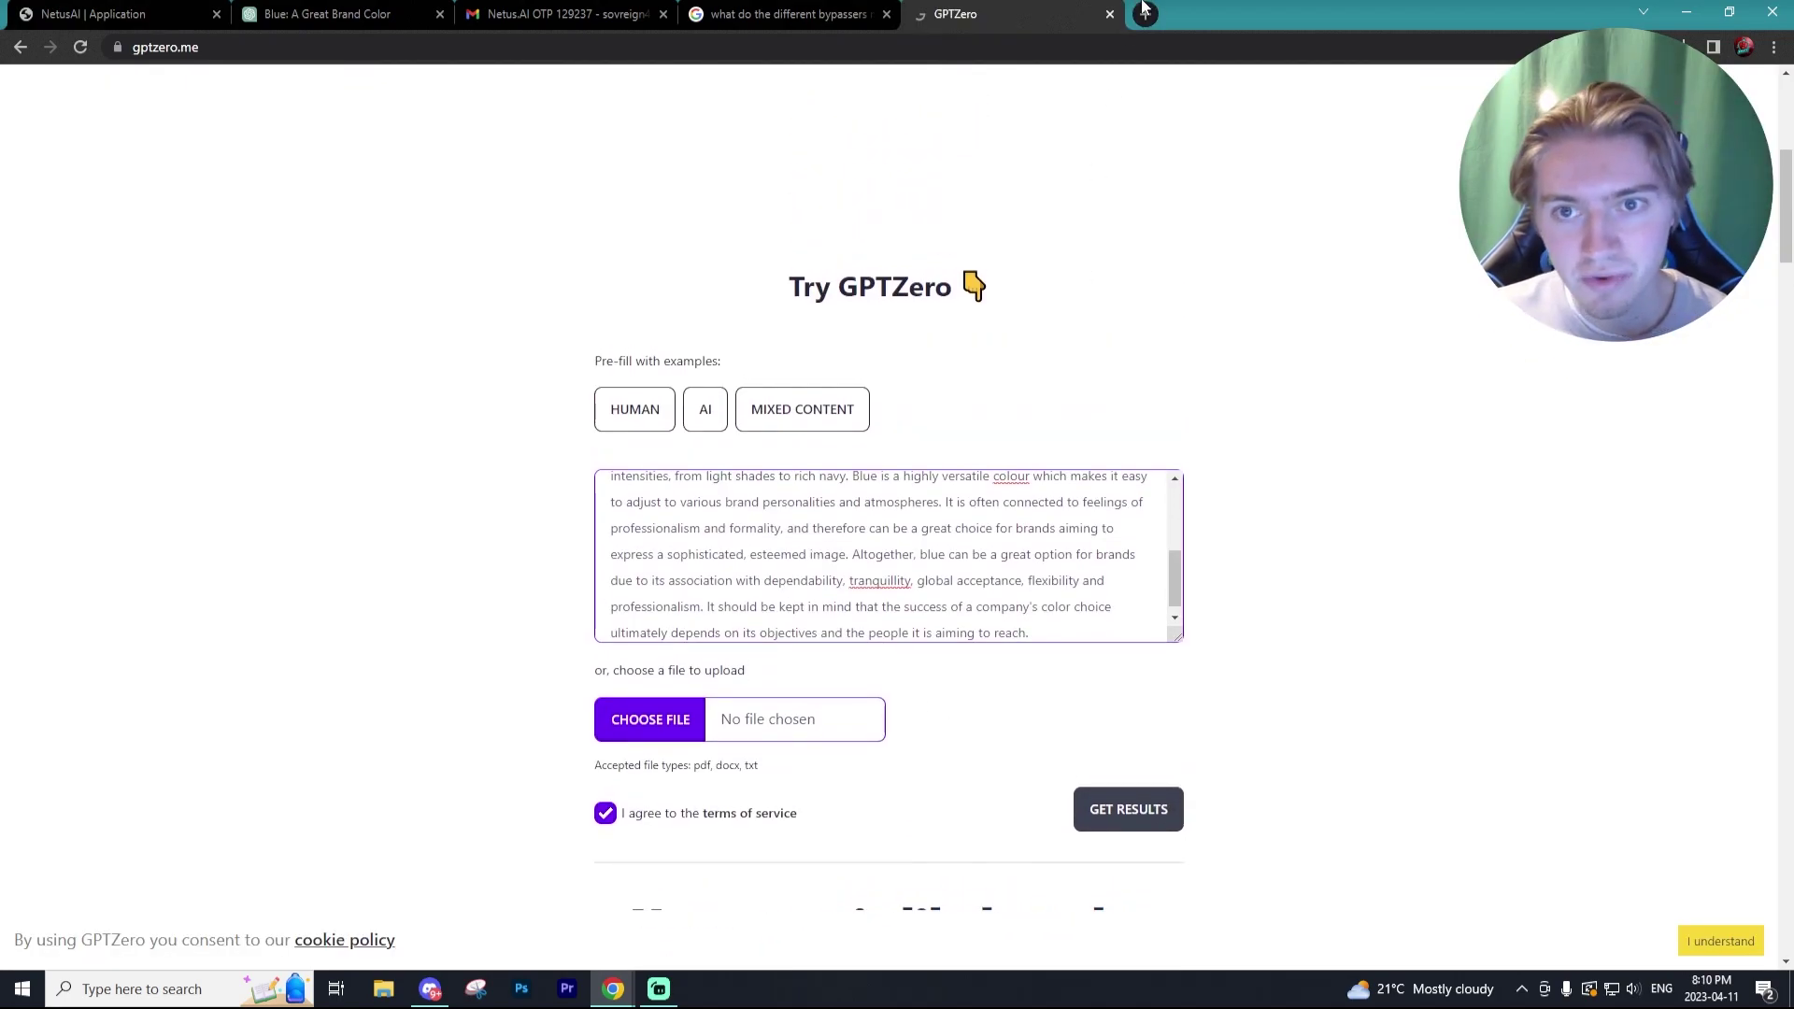
# Step: Paste the paraphrased paragraph into Writer's detector and analyse it, scoring 99% human-generated
pyautogui.click(1144, 13)
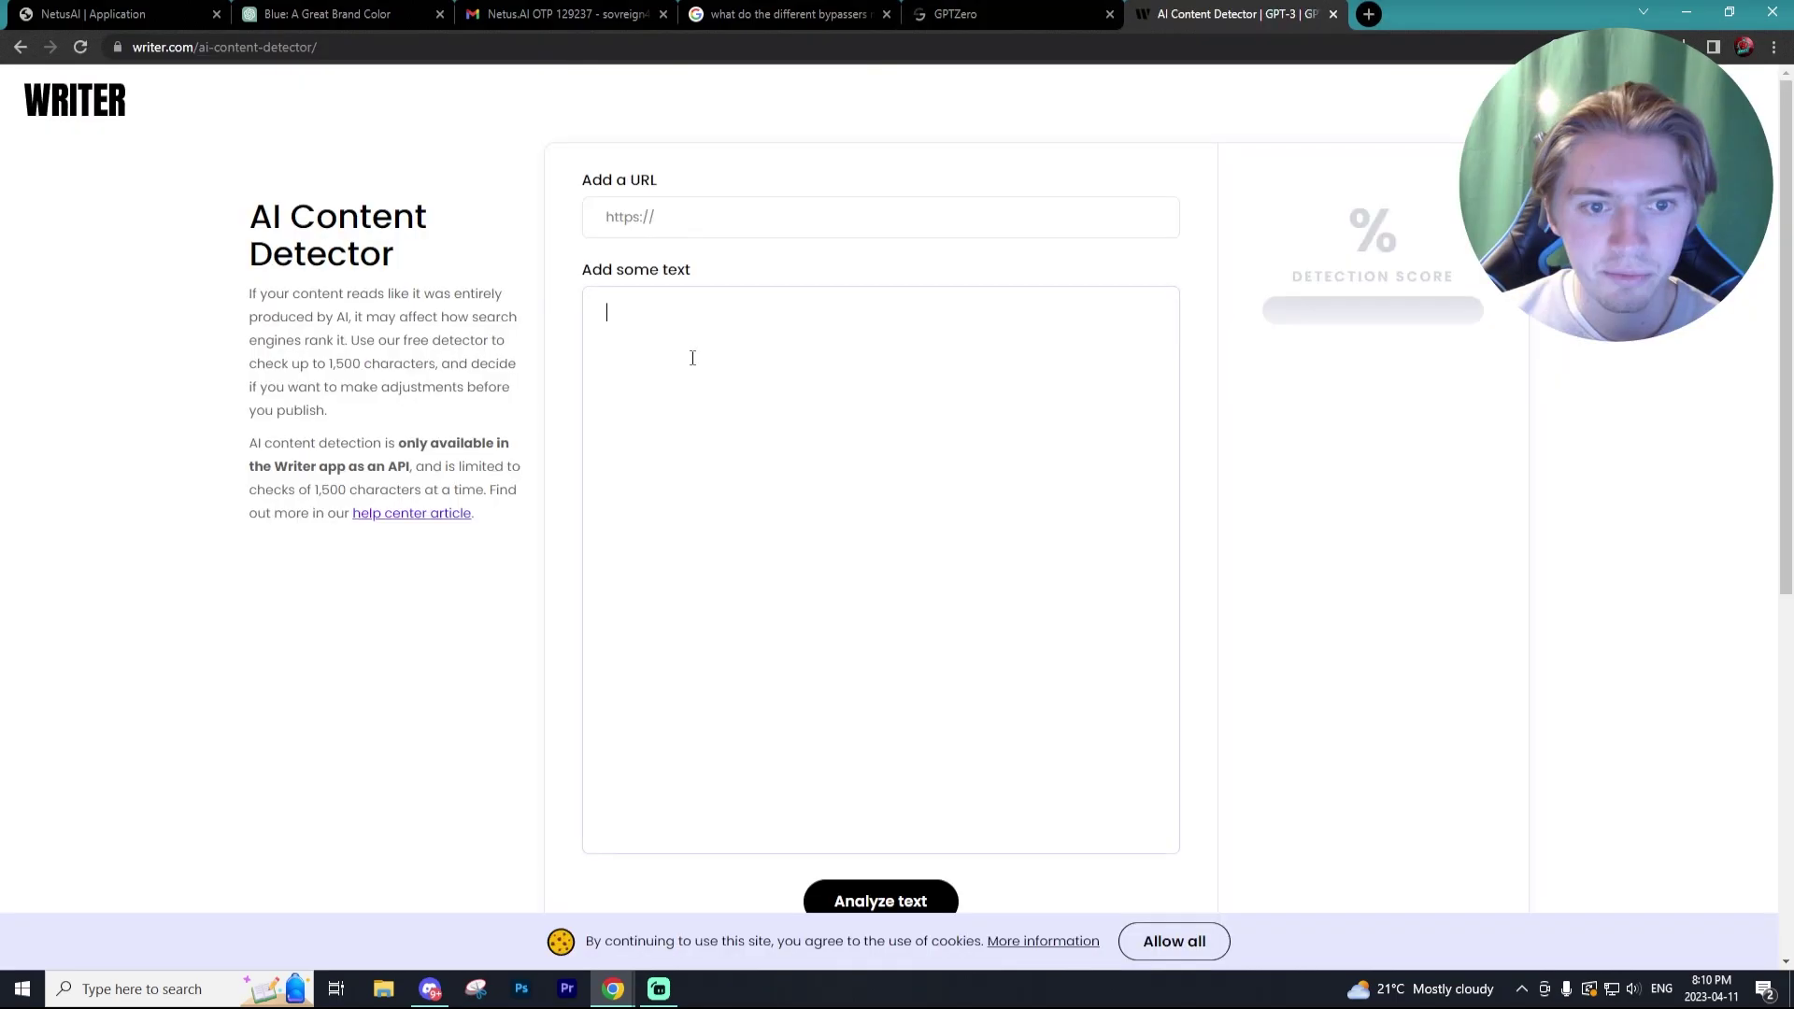
pyautogui.rightClick(691, 358)
pyautogui.click(757, 500)
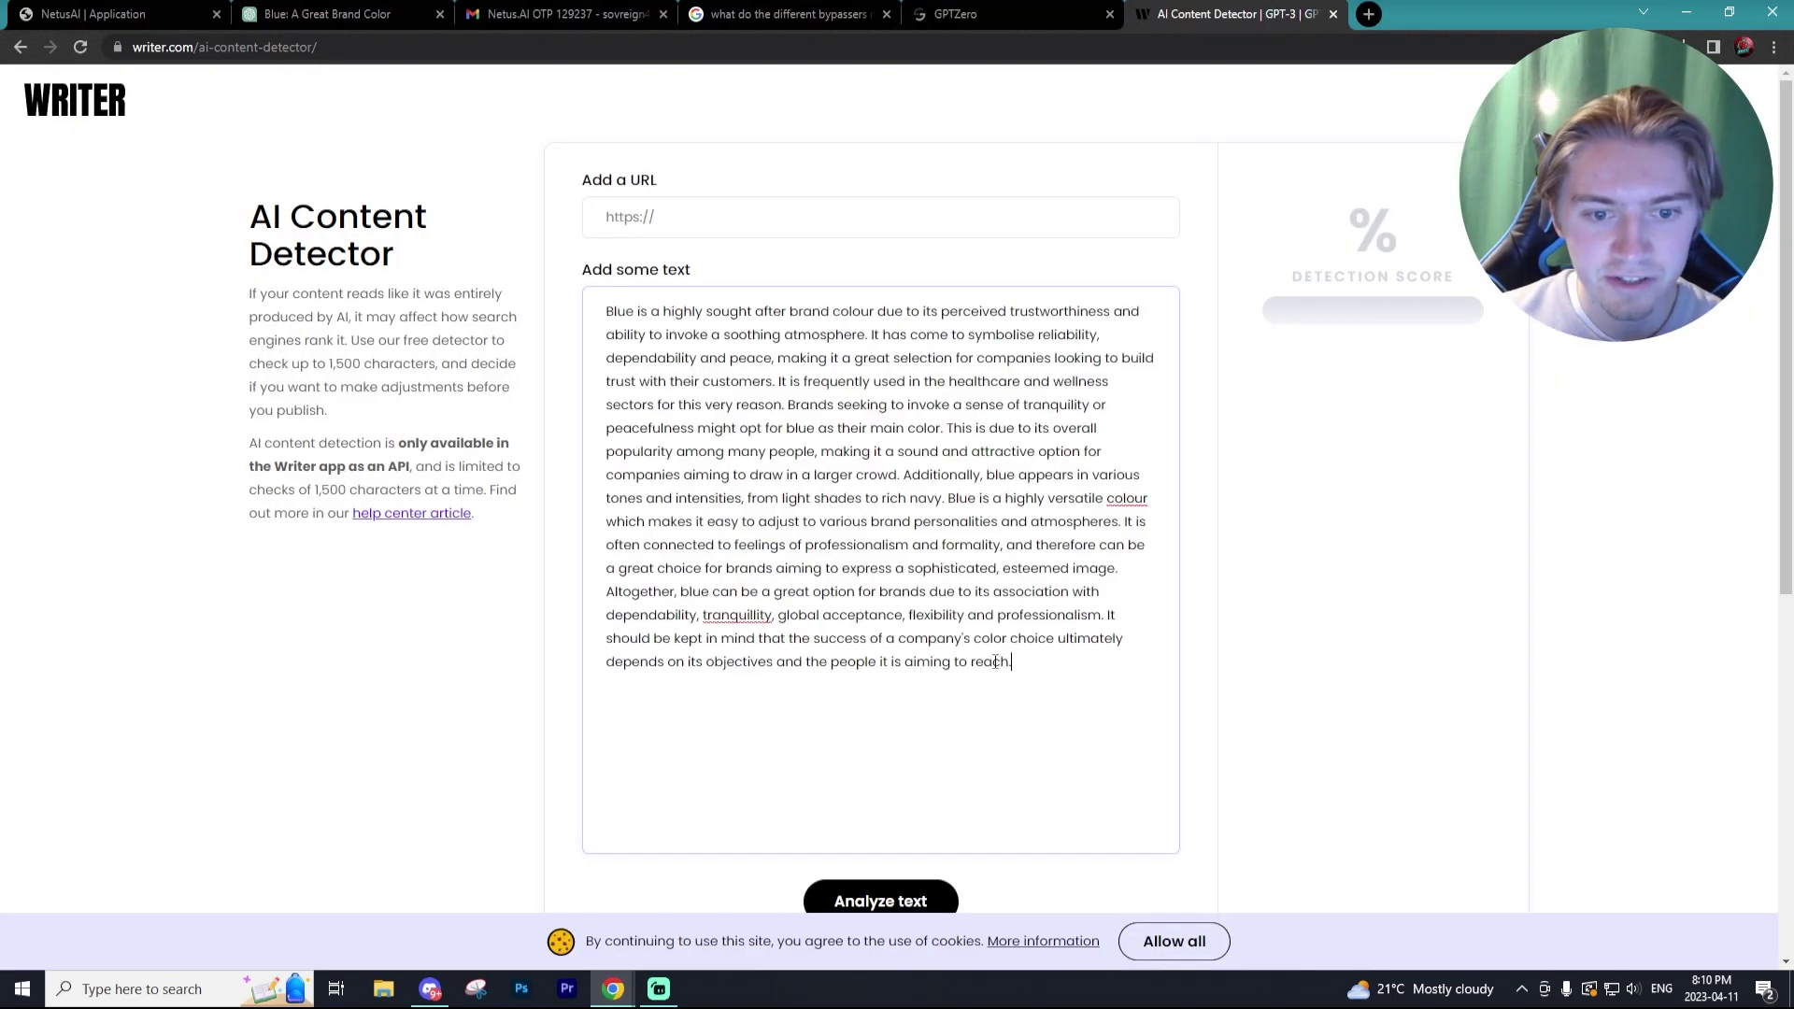
pyautogui.click(878, 902)
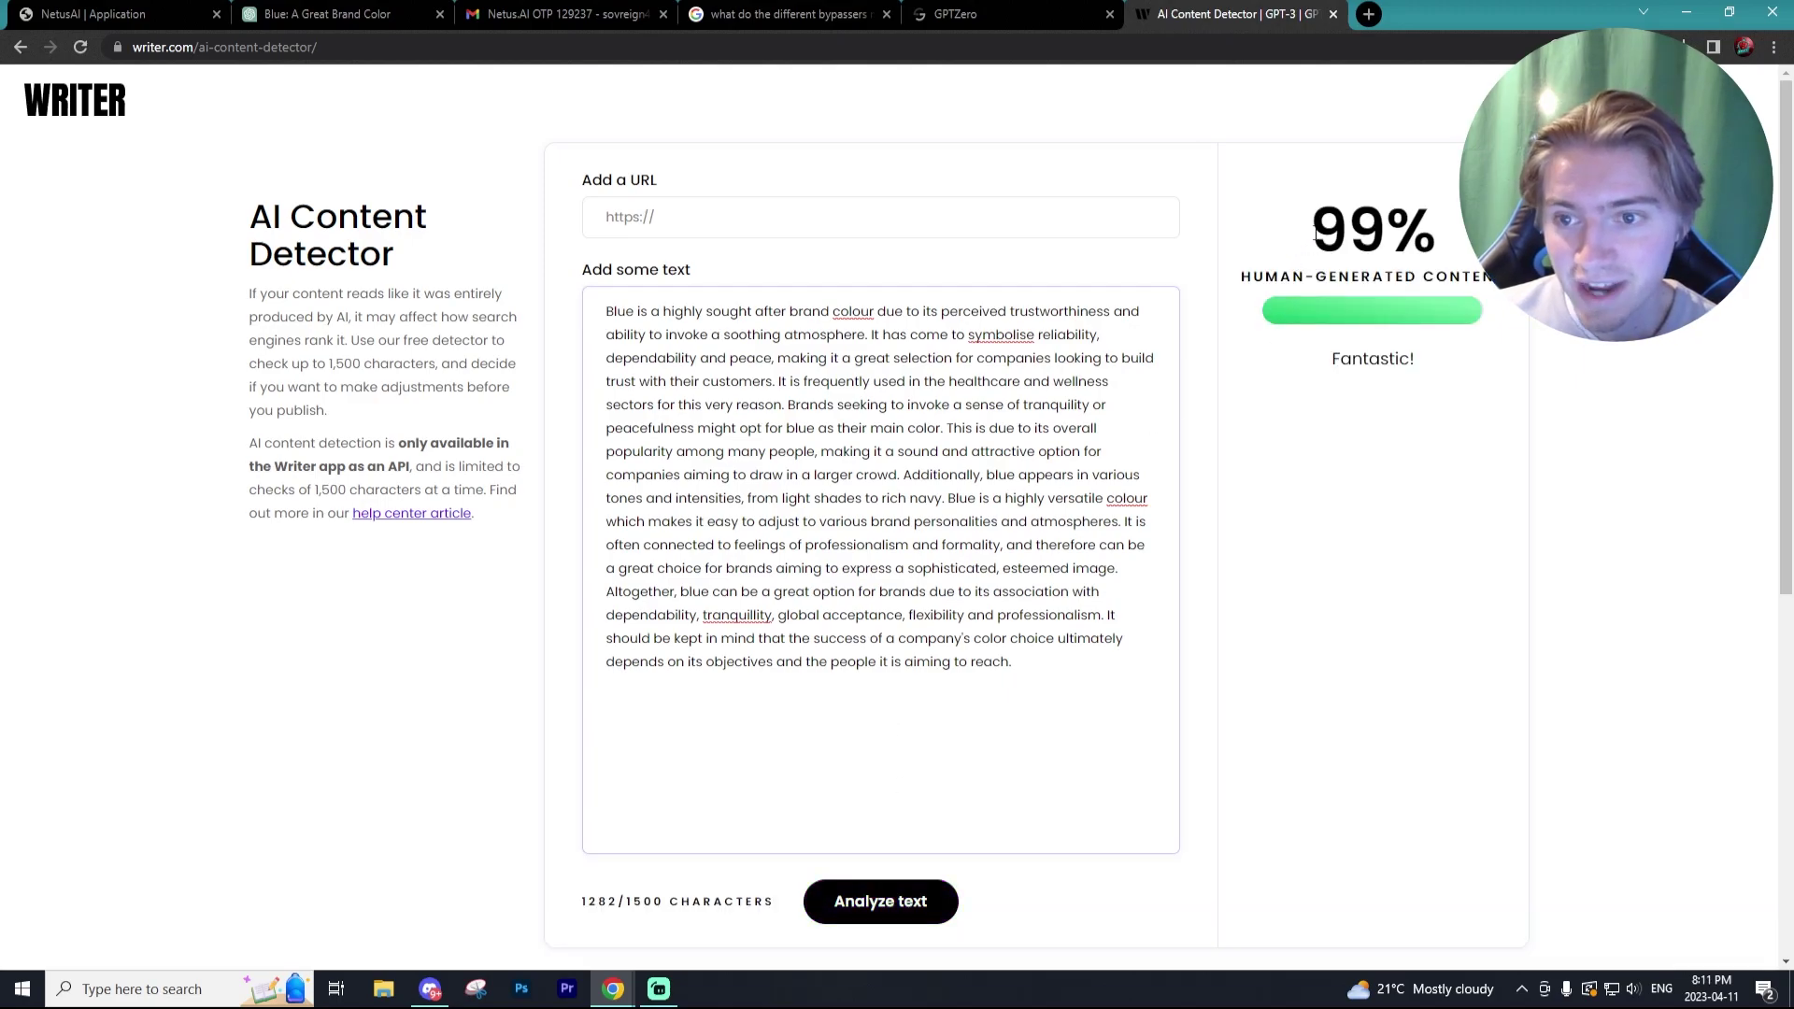
pyautogui.hotkey('ctrl', 'a')
pyautogui.doubleClick(1401, 229)
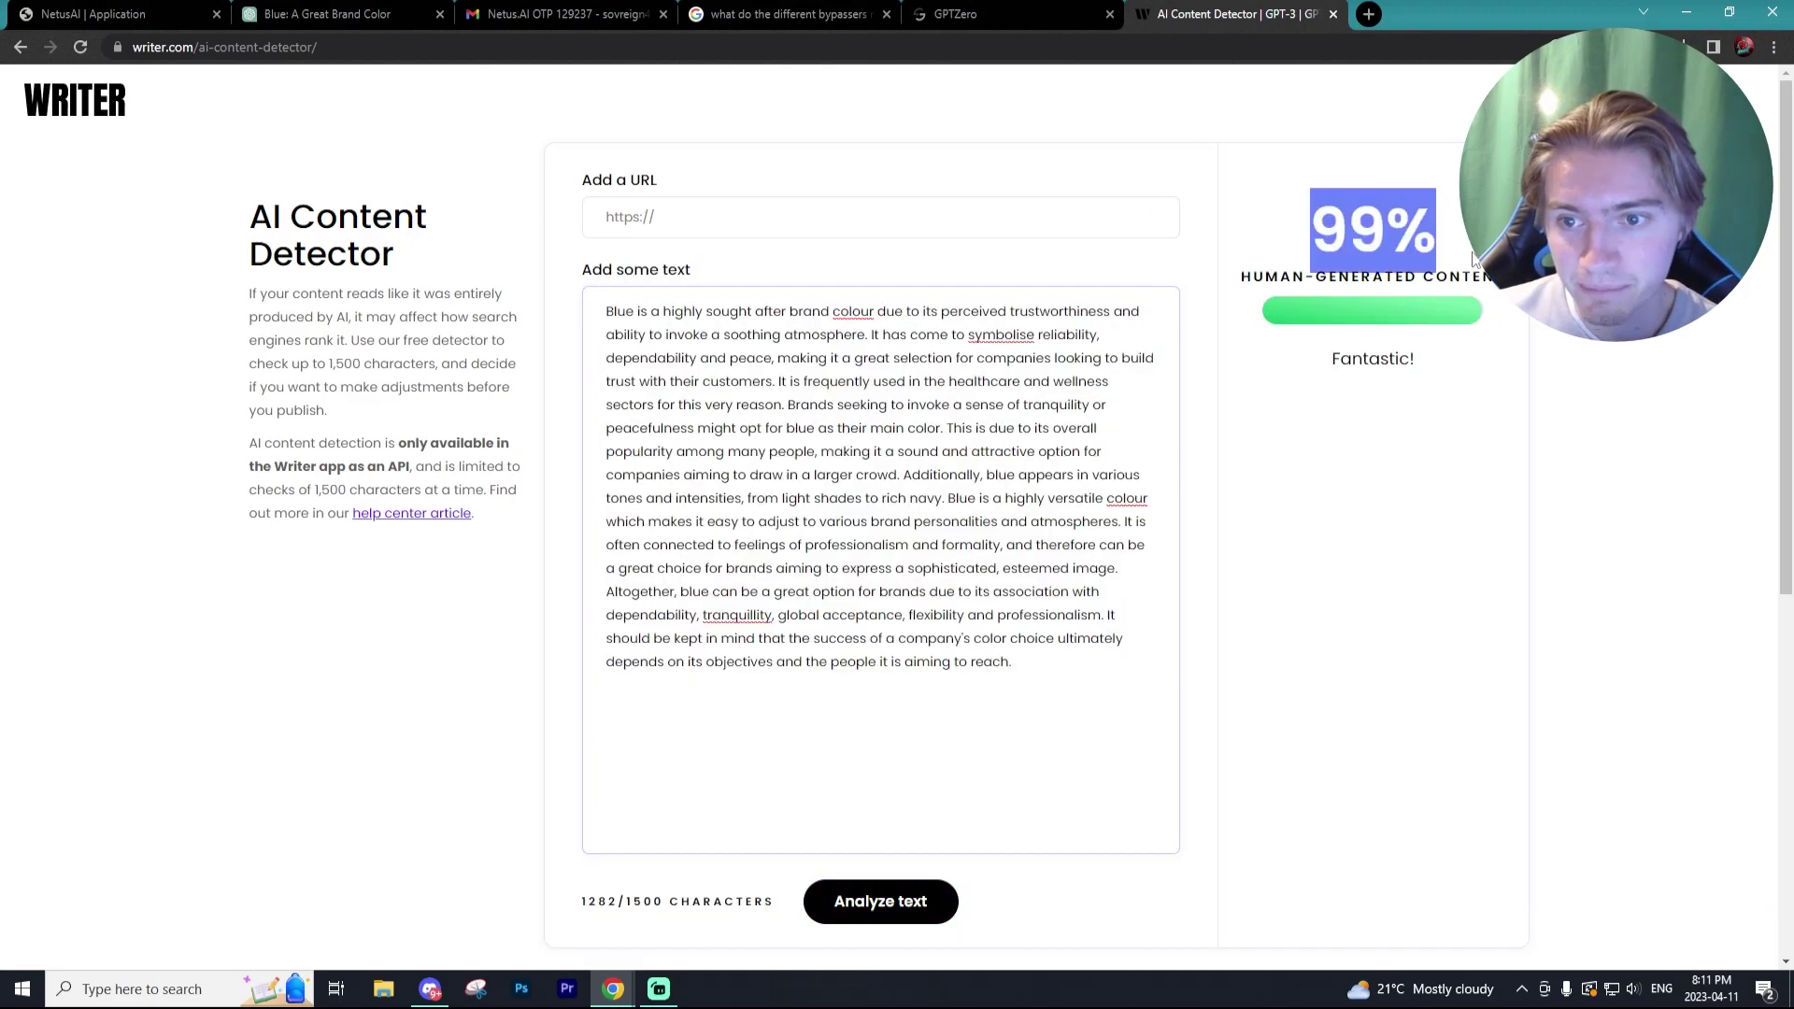
pyautogui.click(1427, 217)
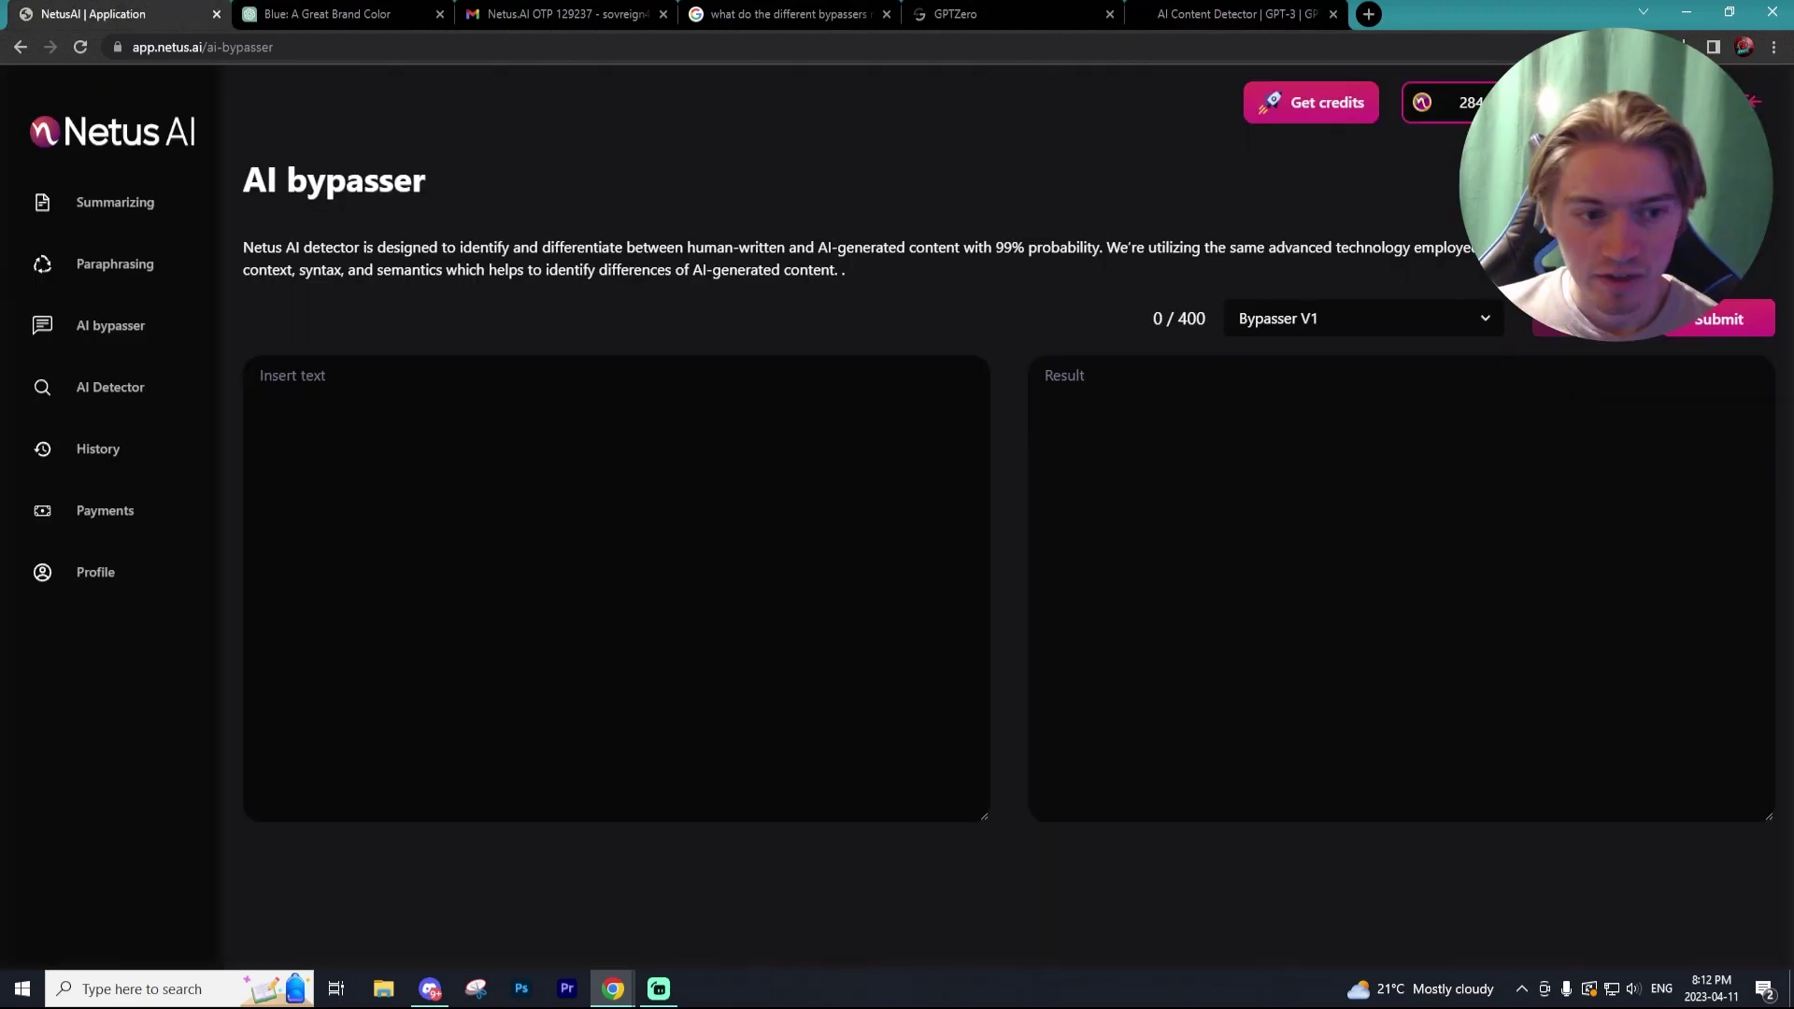
pyautogui.click(112, 14)
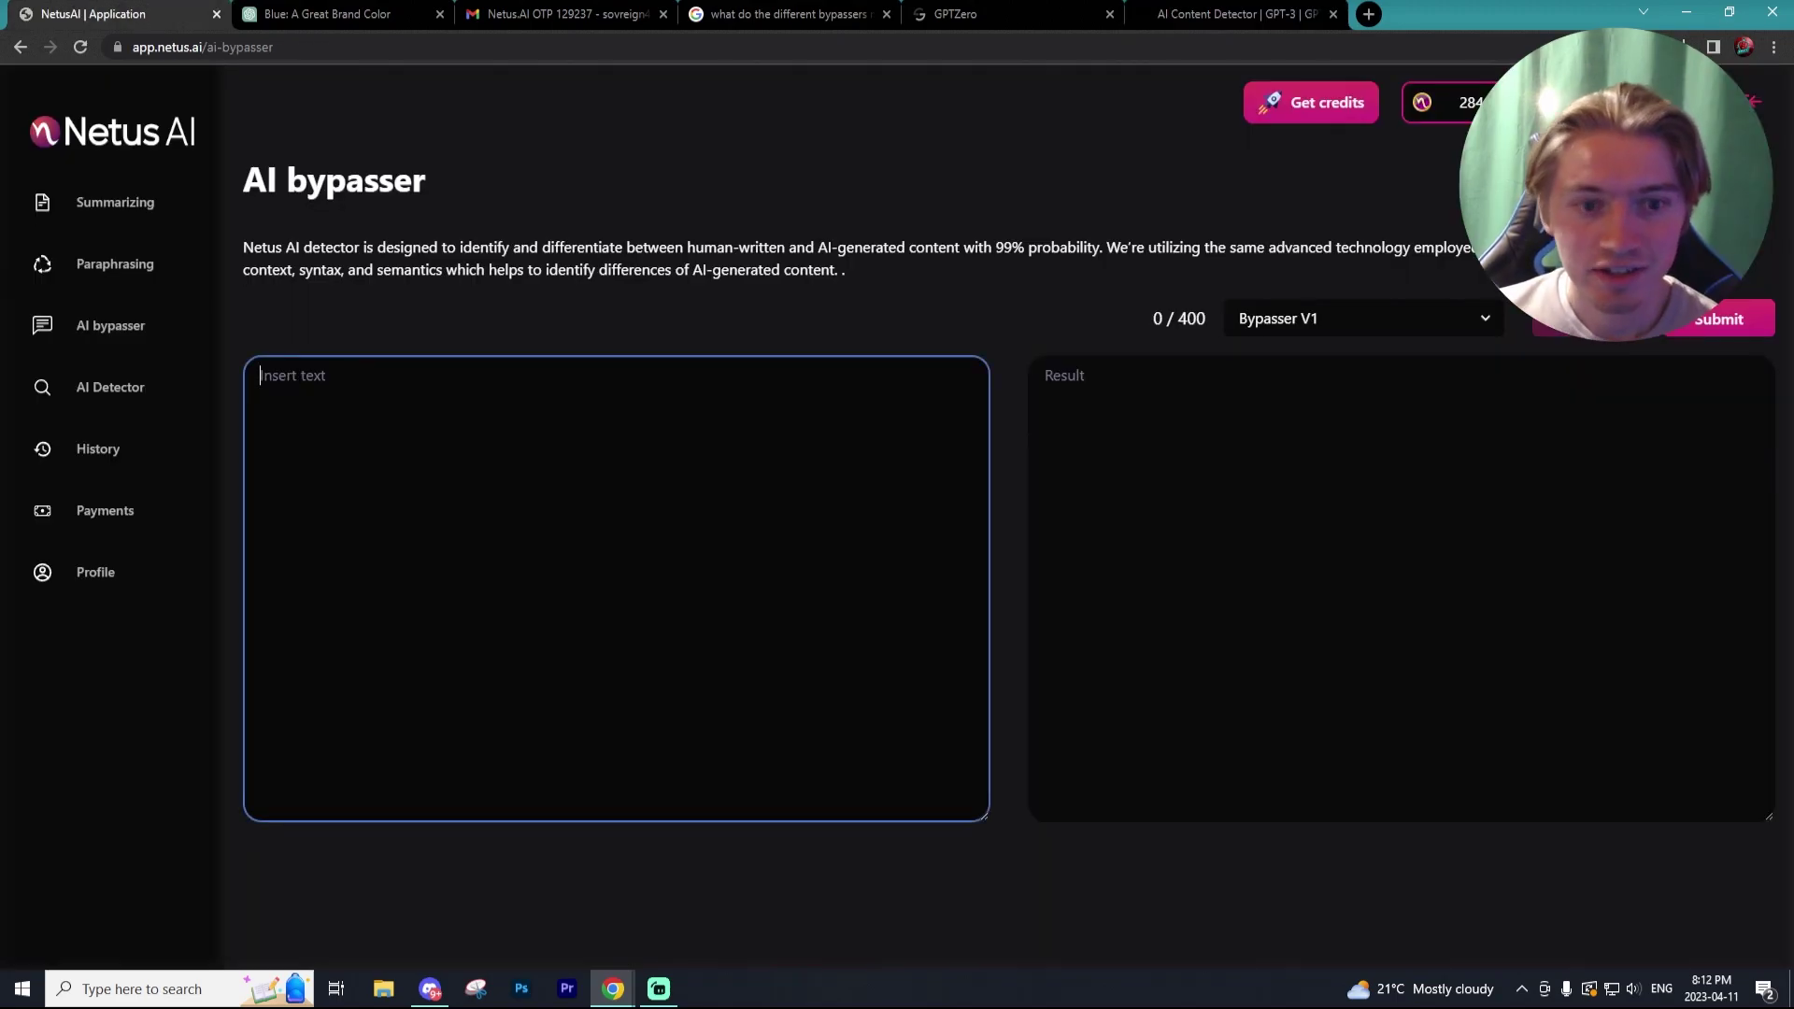
# Step: Paste the original blue brand-colour text into the AI bypasser's input box
pyautogui.click(1313, 319)
pyautogui.click(1308, 440)
pyautogui.click(380, 416)
pyautogui.rightClick(381, 418)
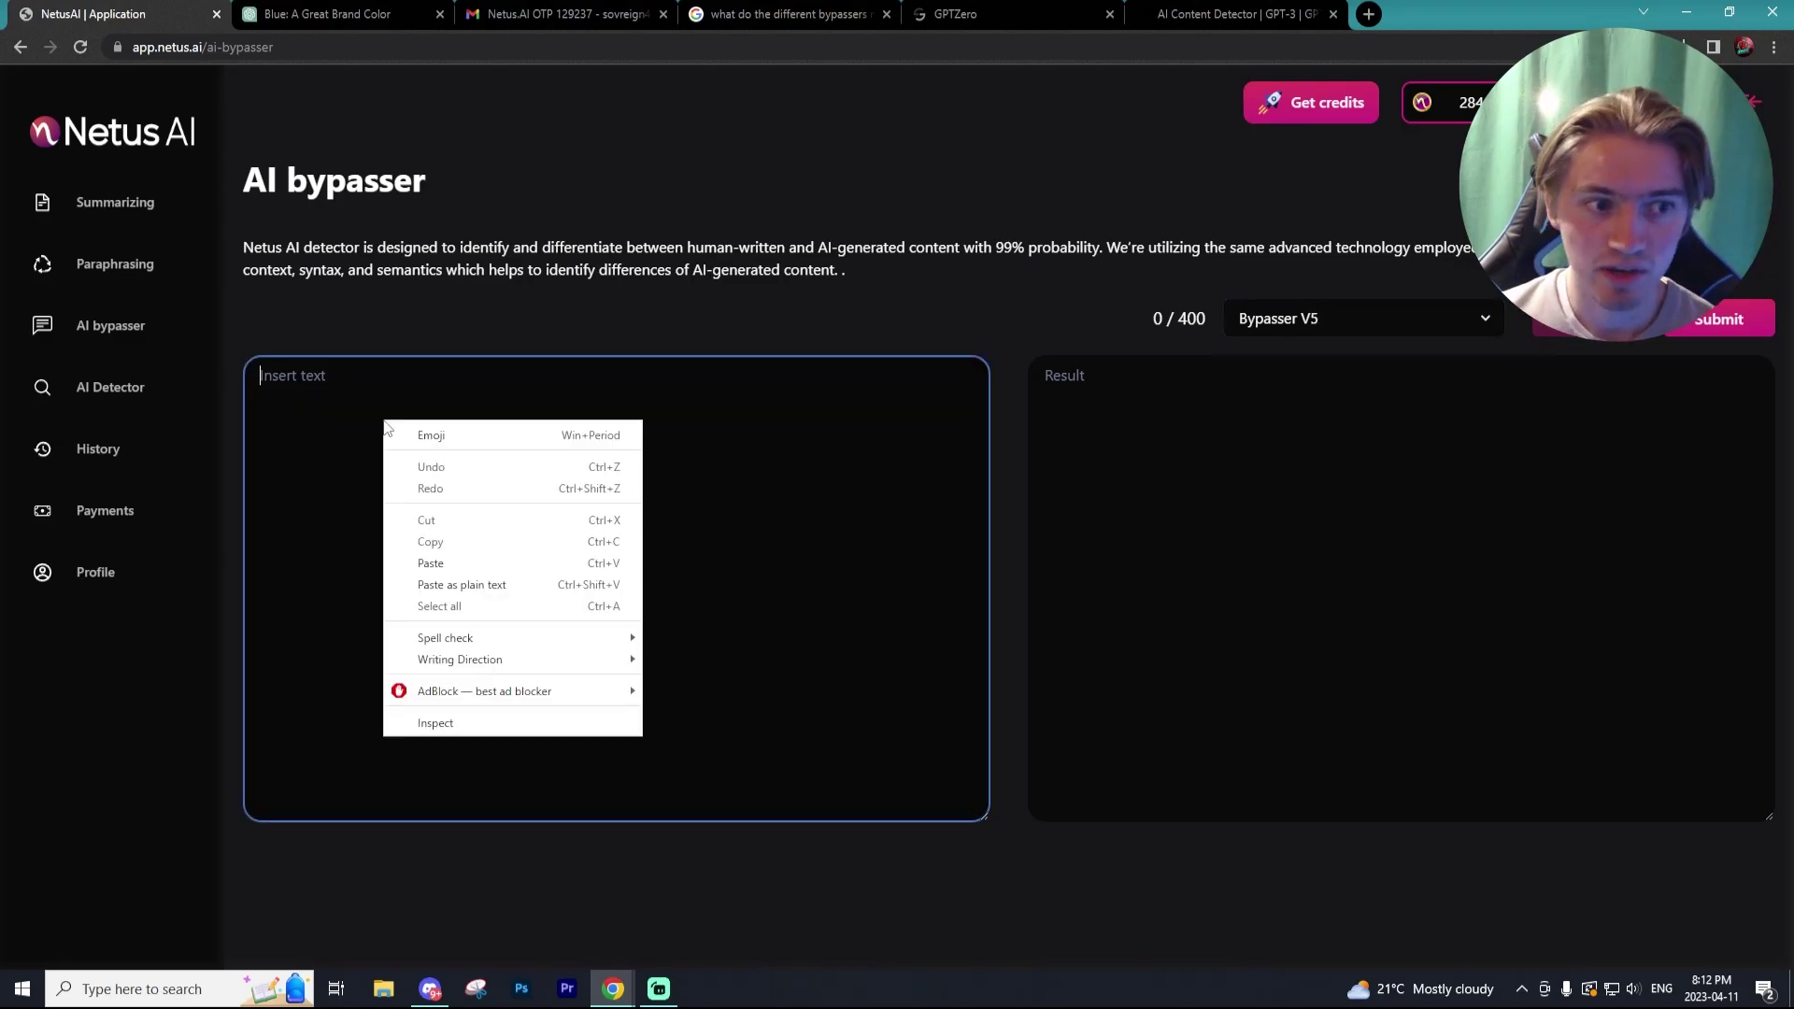
pyautogui.click(411, 540)
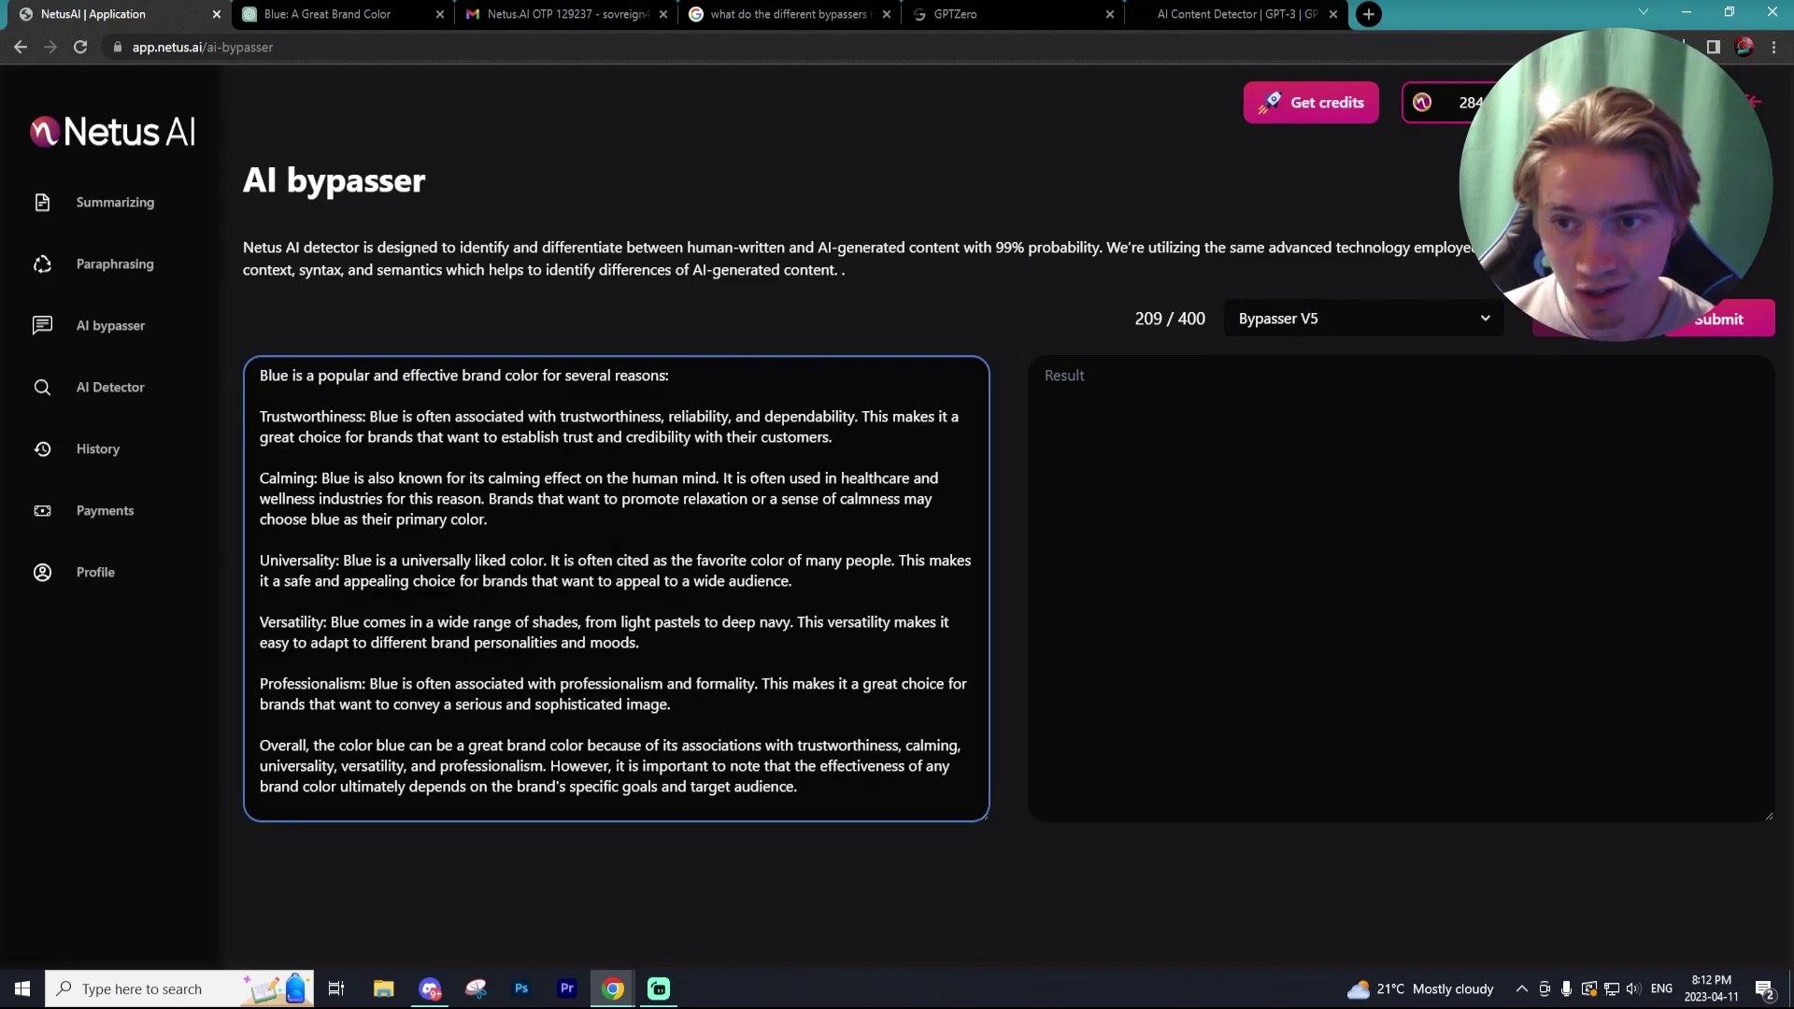
# Step: Rewrite the text with Bypasser V9 and copy the rewritten result
pyautogui.click(1471, 320)
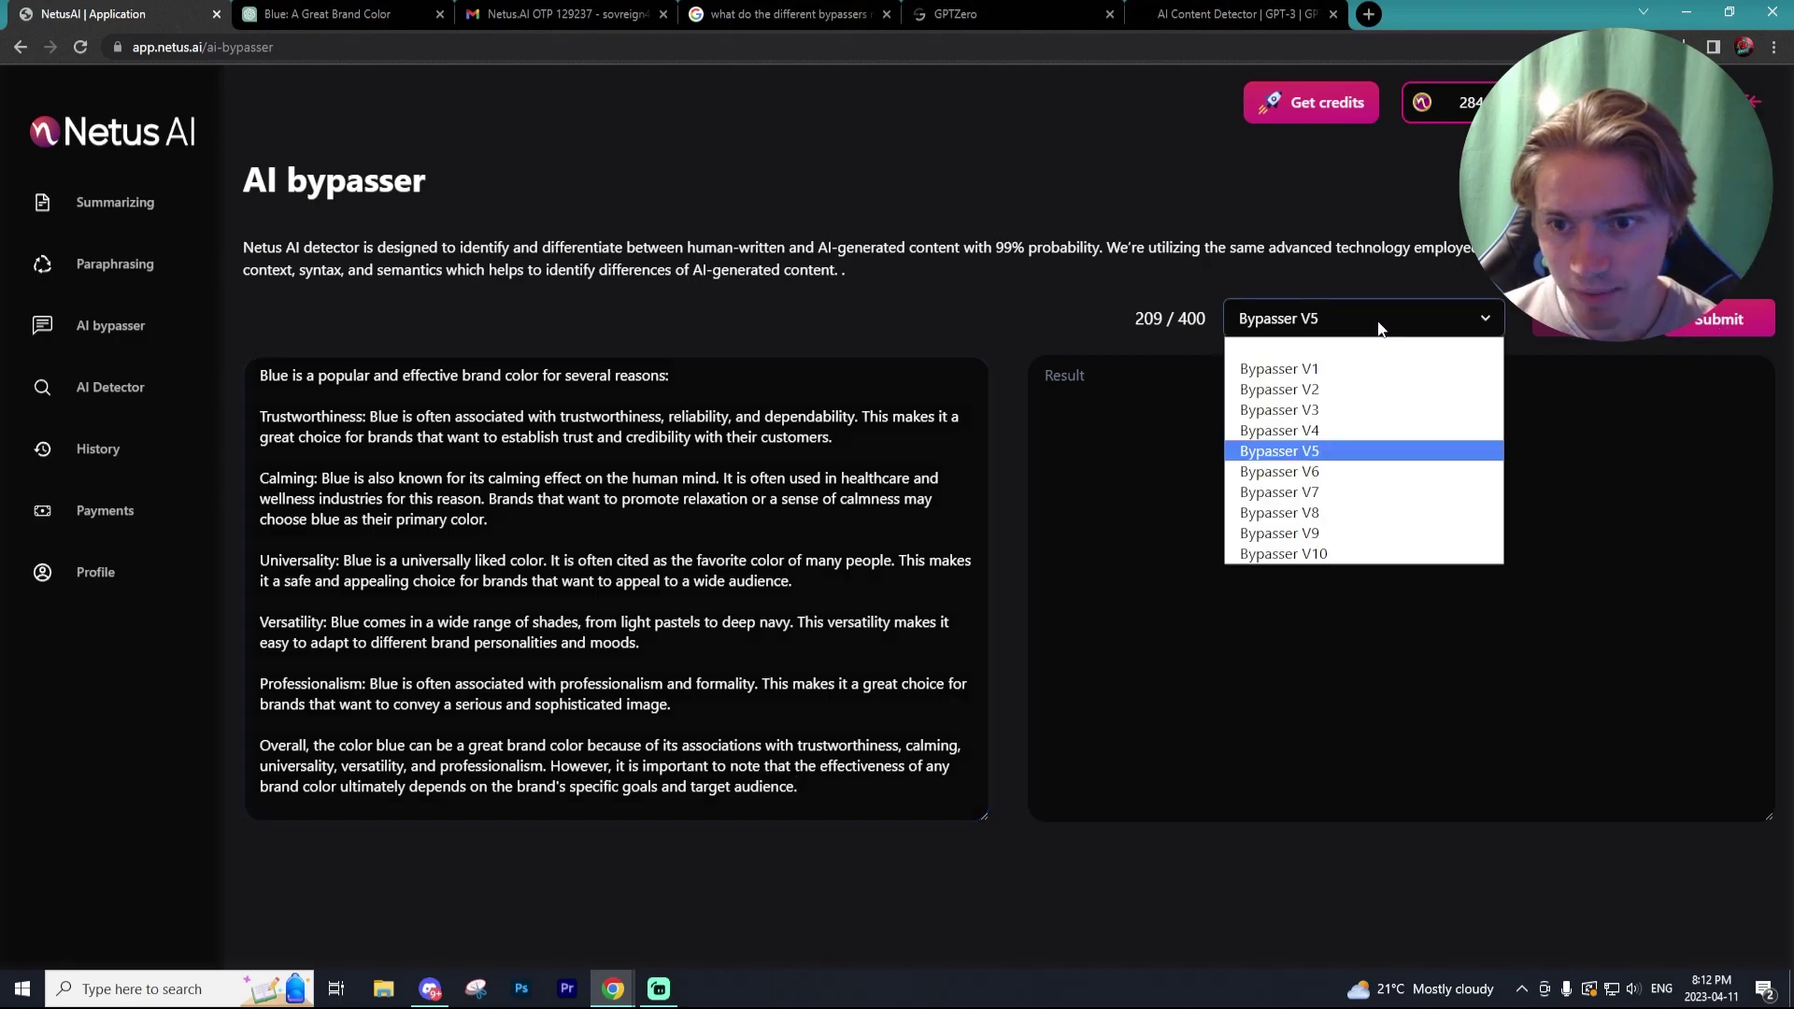
pyautogui.click(1365, 530)
pyautogui.click(1743, 318)
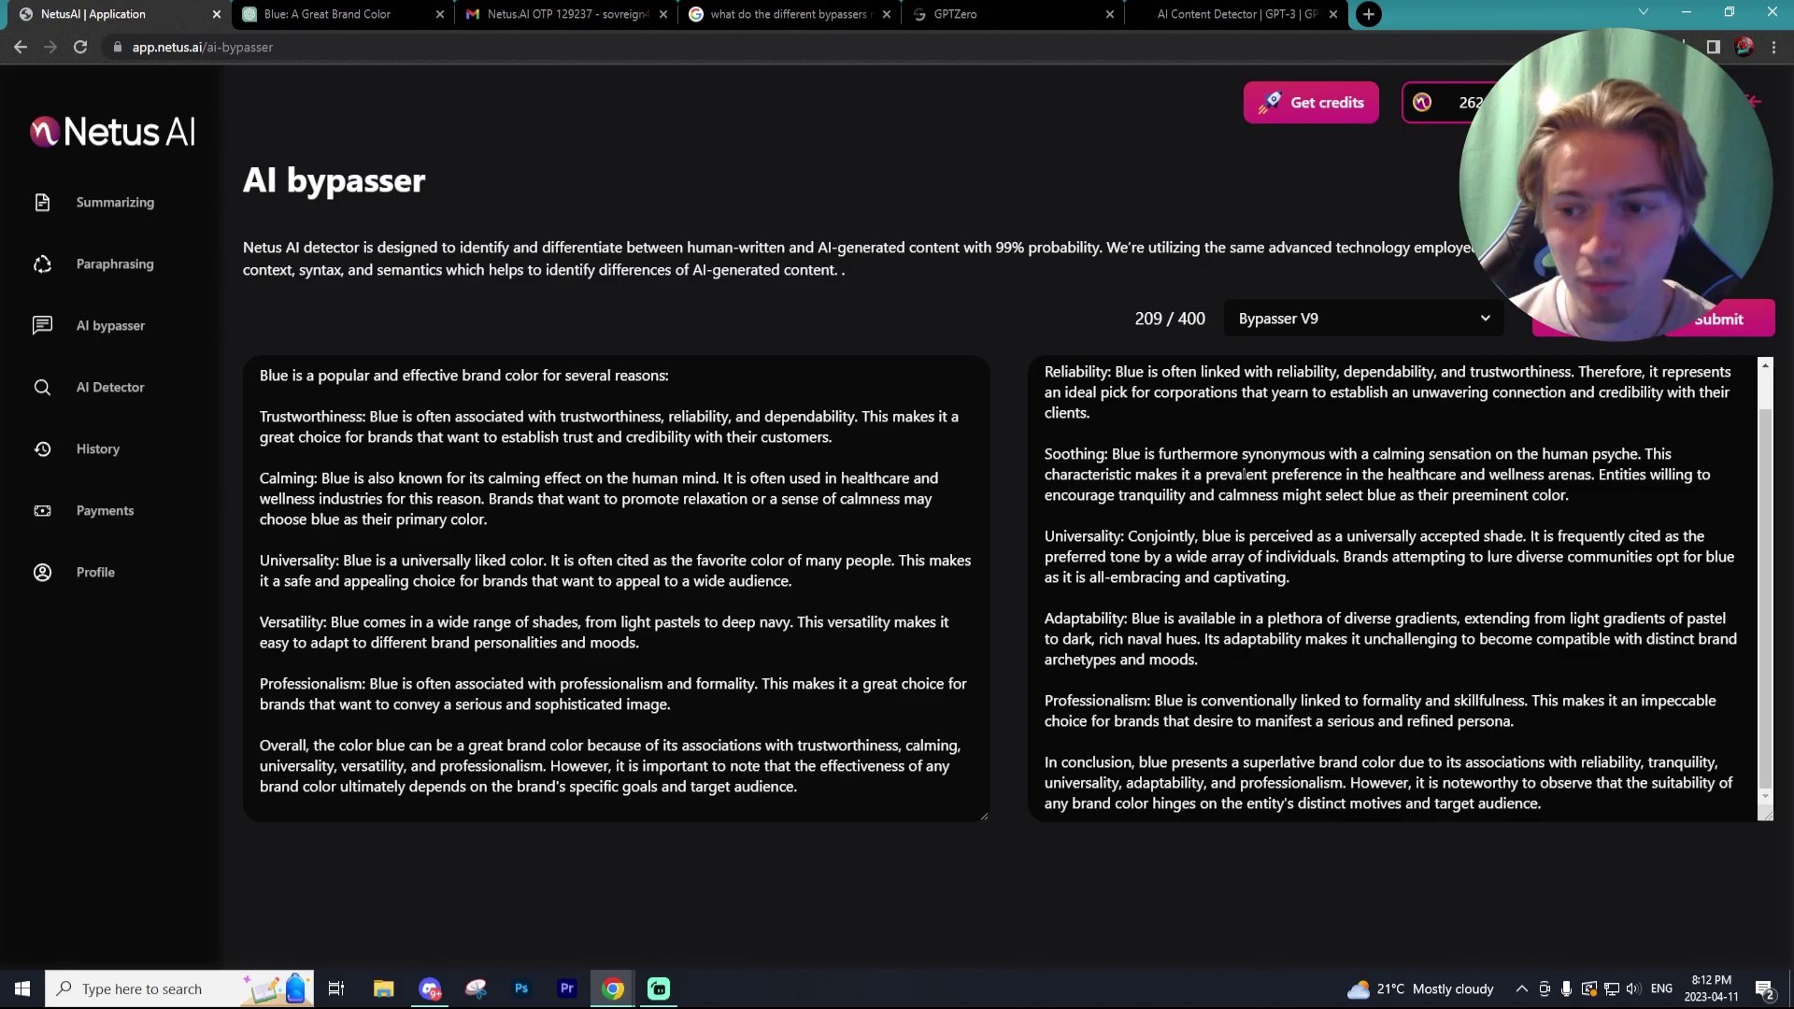
pyautogui.moveTo(1543, 804); pyautogui.dragTo(1046, 373)
pyautogui.rightClick(1052, 374)
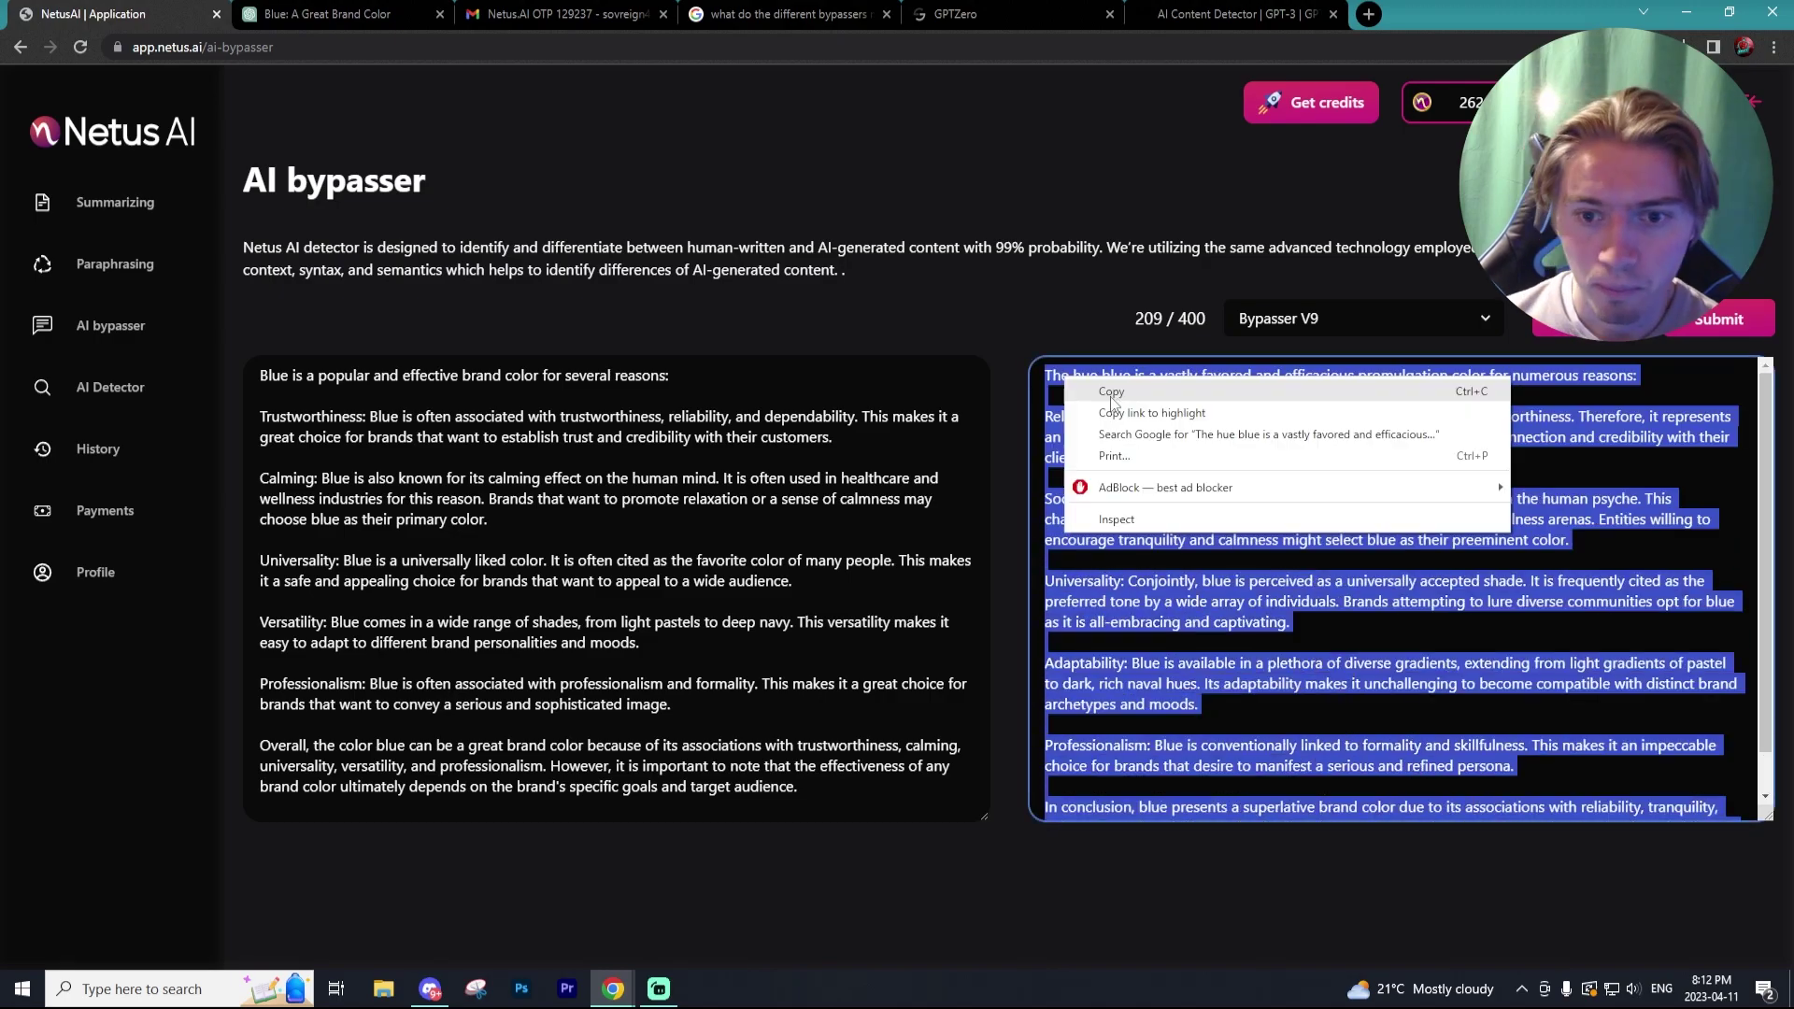
pyautogui.click(1119, 405)
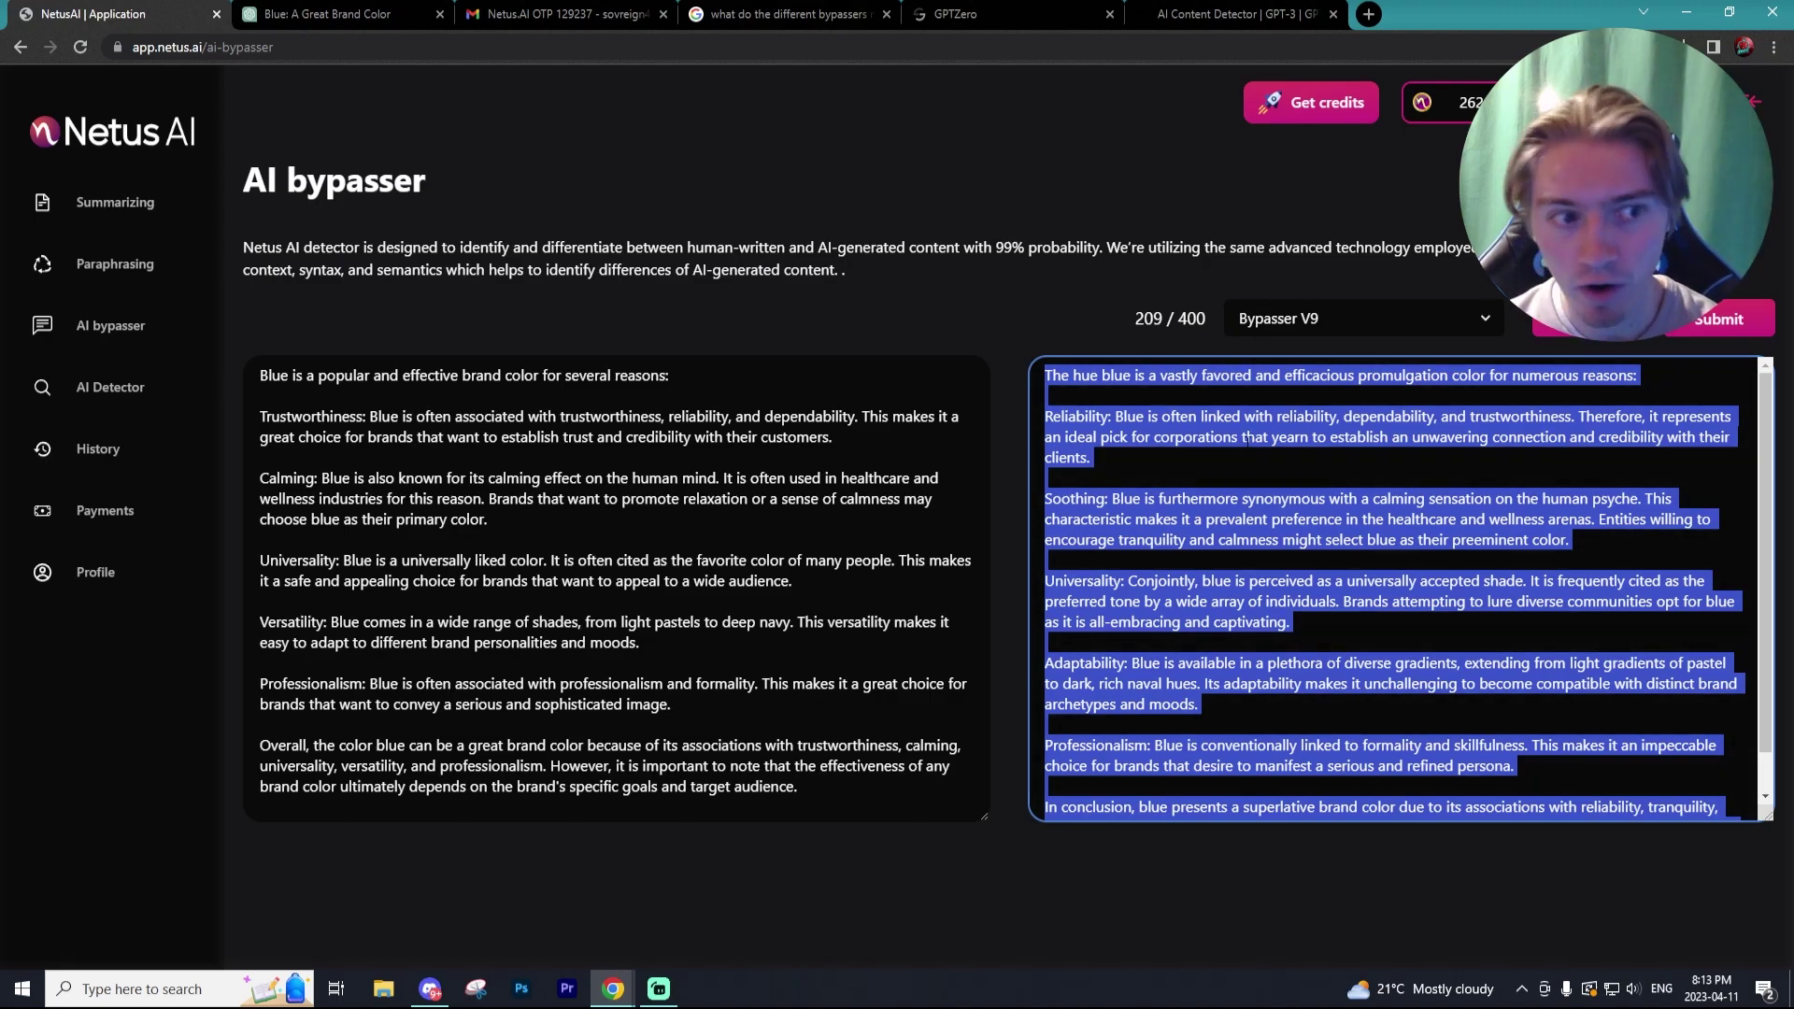
pyautogui.rightClick(1169, 426)
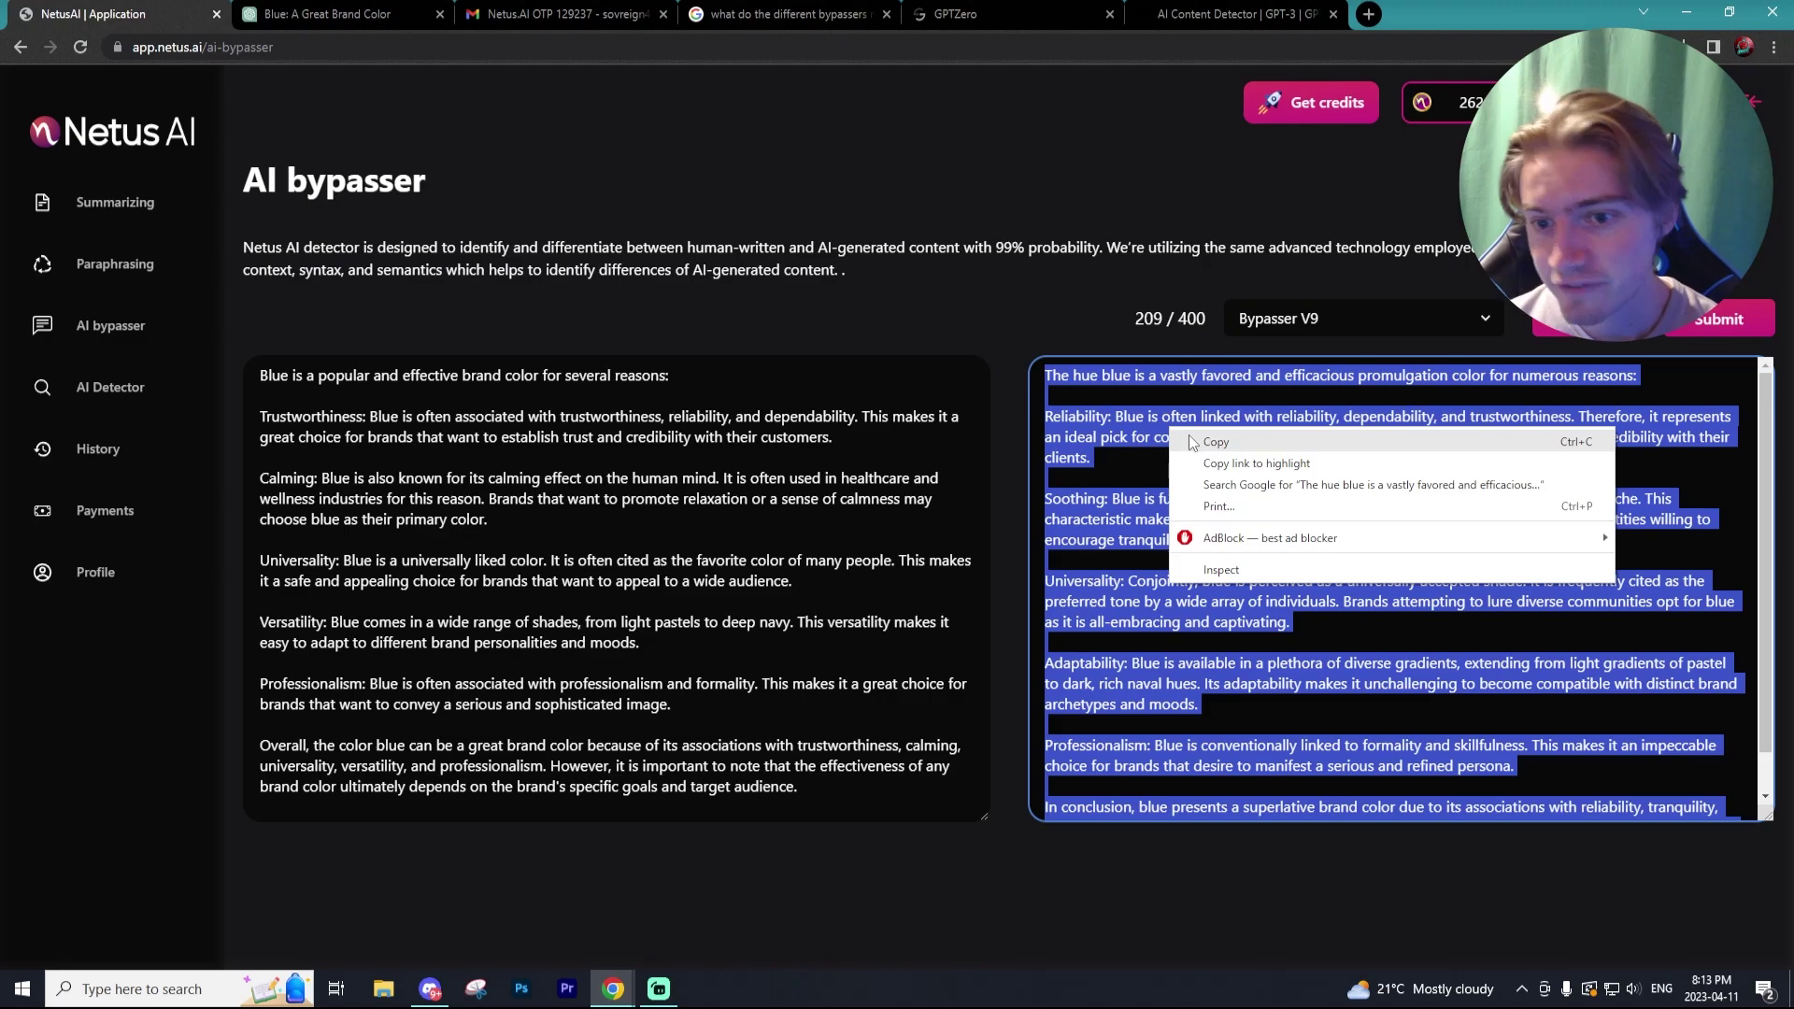
pyautogui.click(1210, 442)
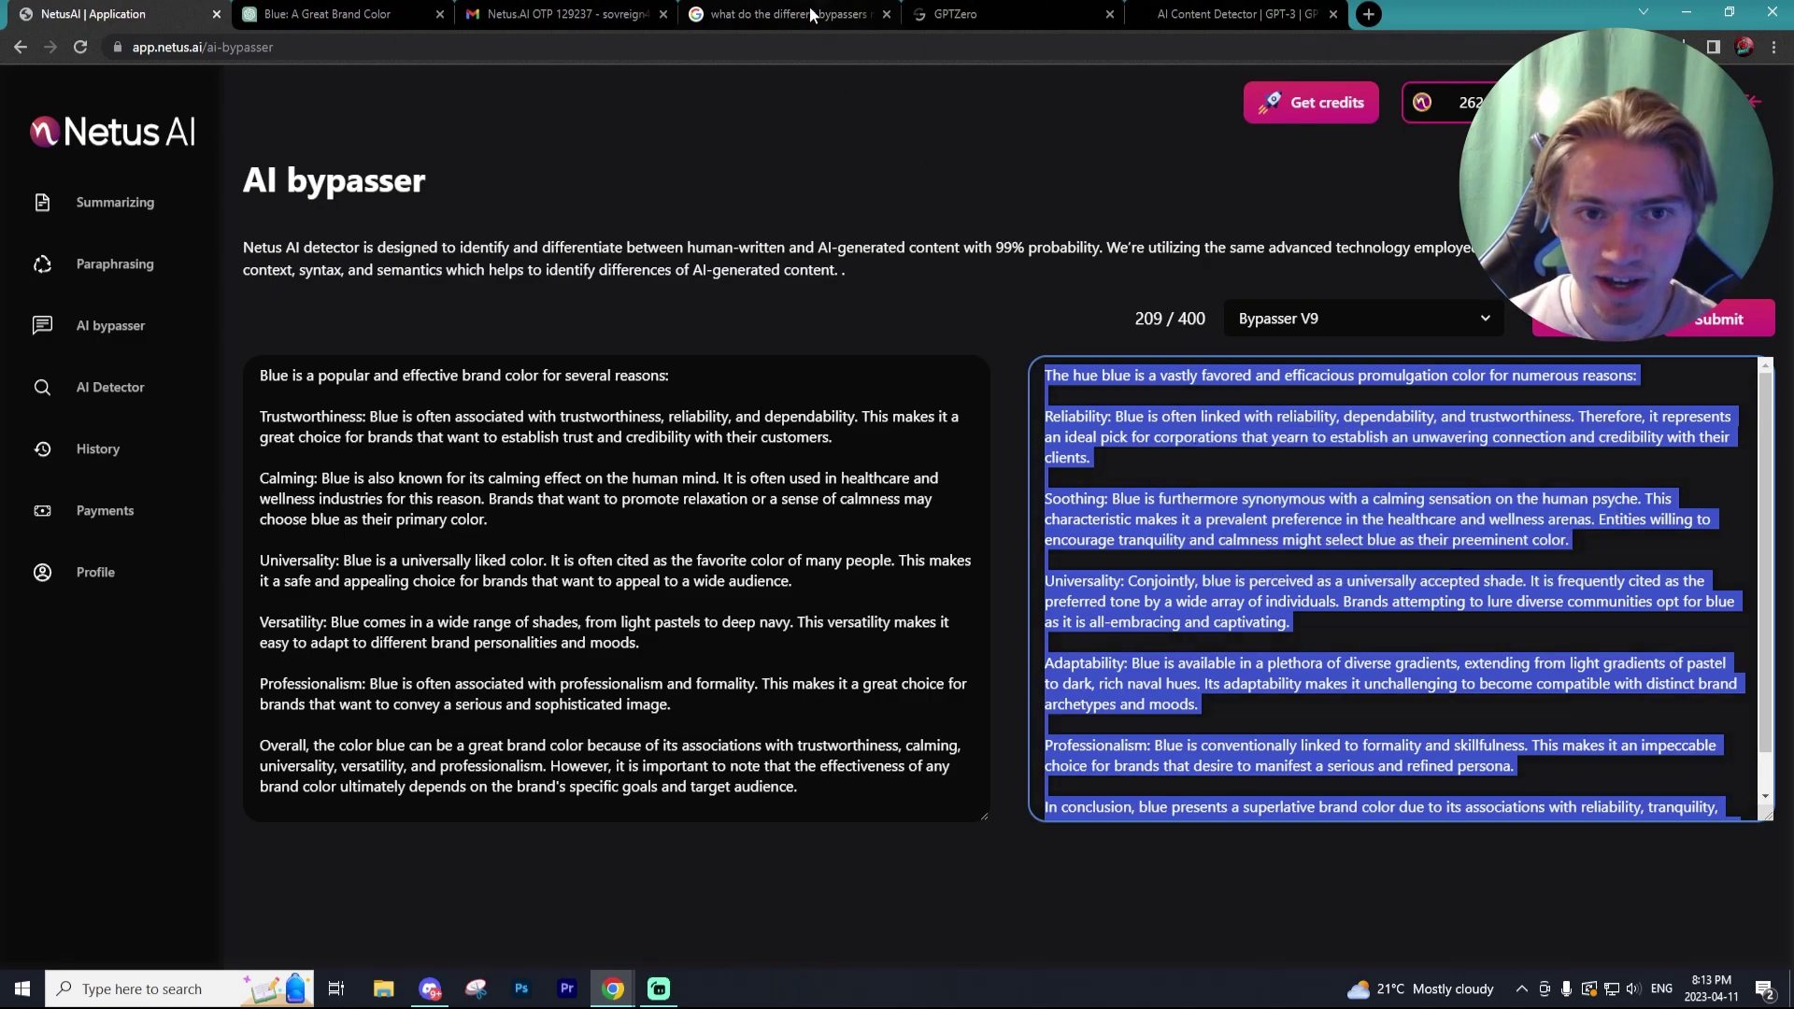
# Step: Paste the Bypasser V9 text into GPTZero, getting the 'likely written entirely by a human' verdict
pyautogui.click(955, 14)
pyautogui.hotkey('ctrl', 'v')
pyautogui.click(1125, 811)
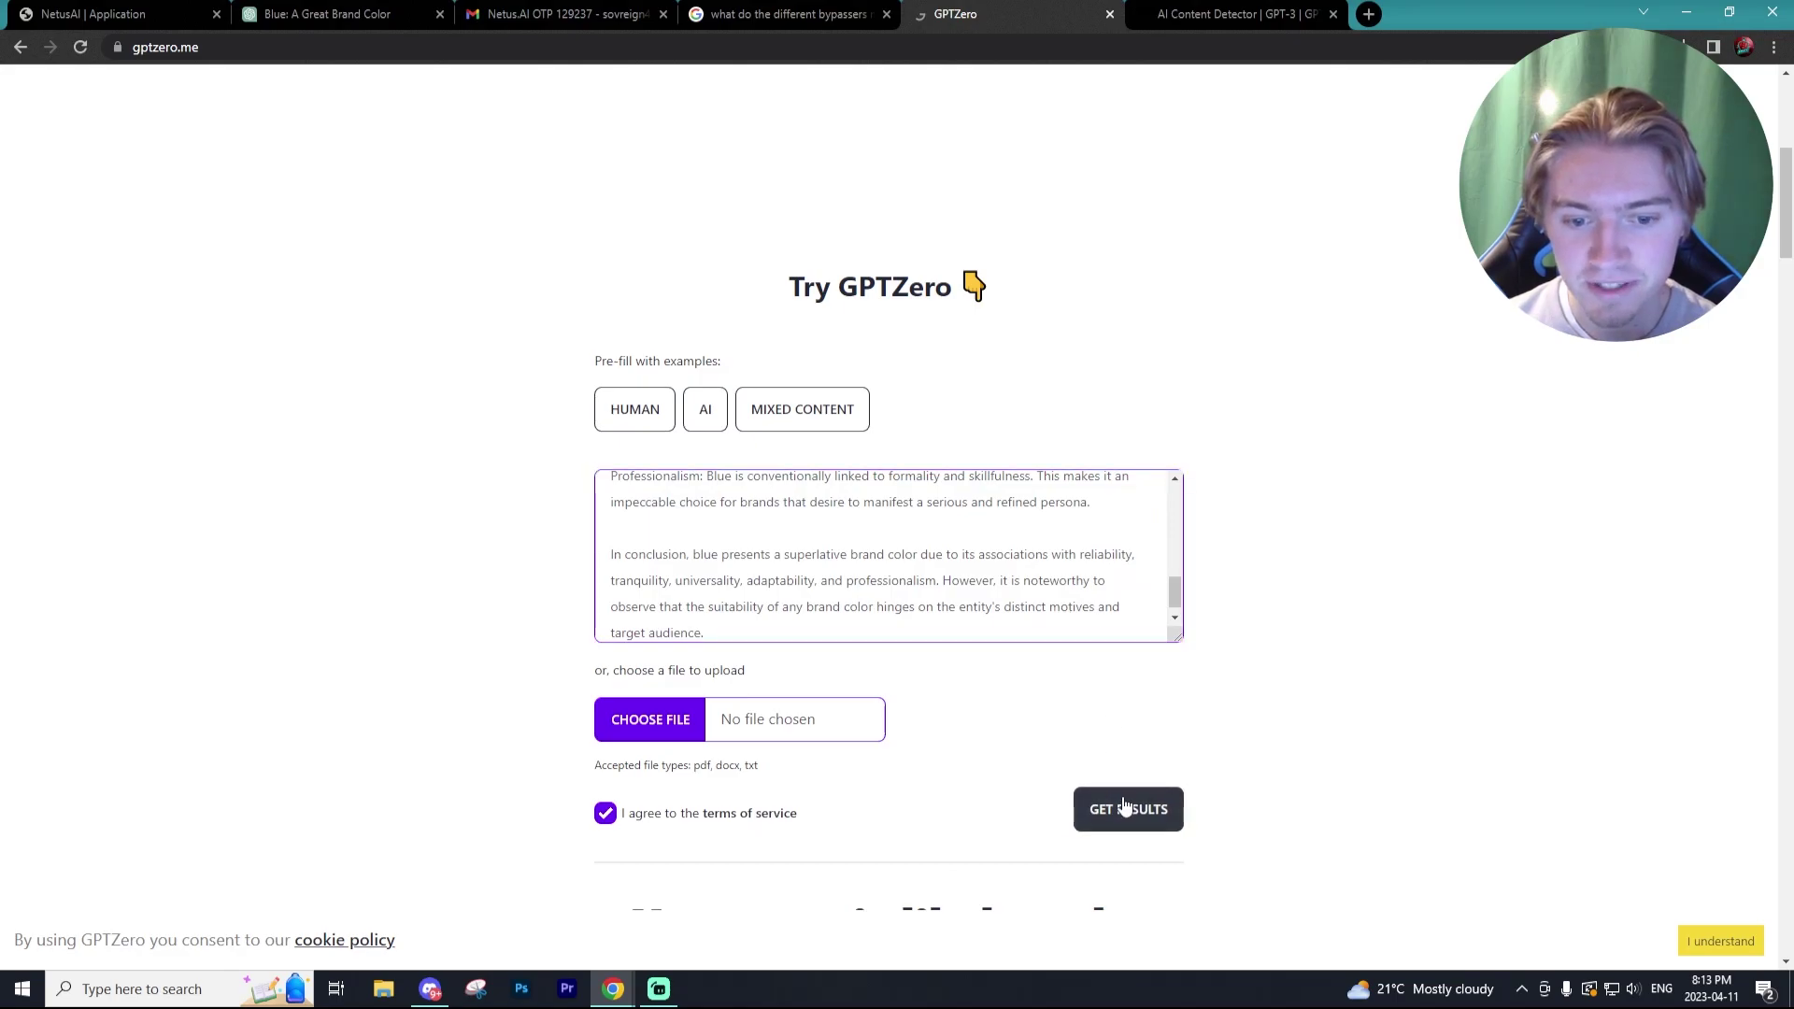
pyautogui.scroll(-3, 886, 558)
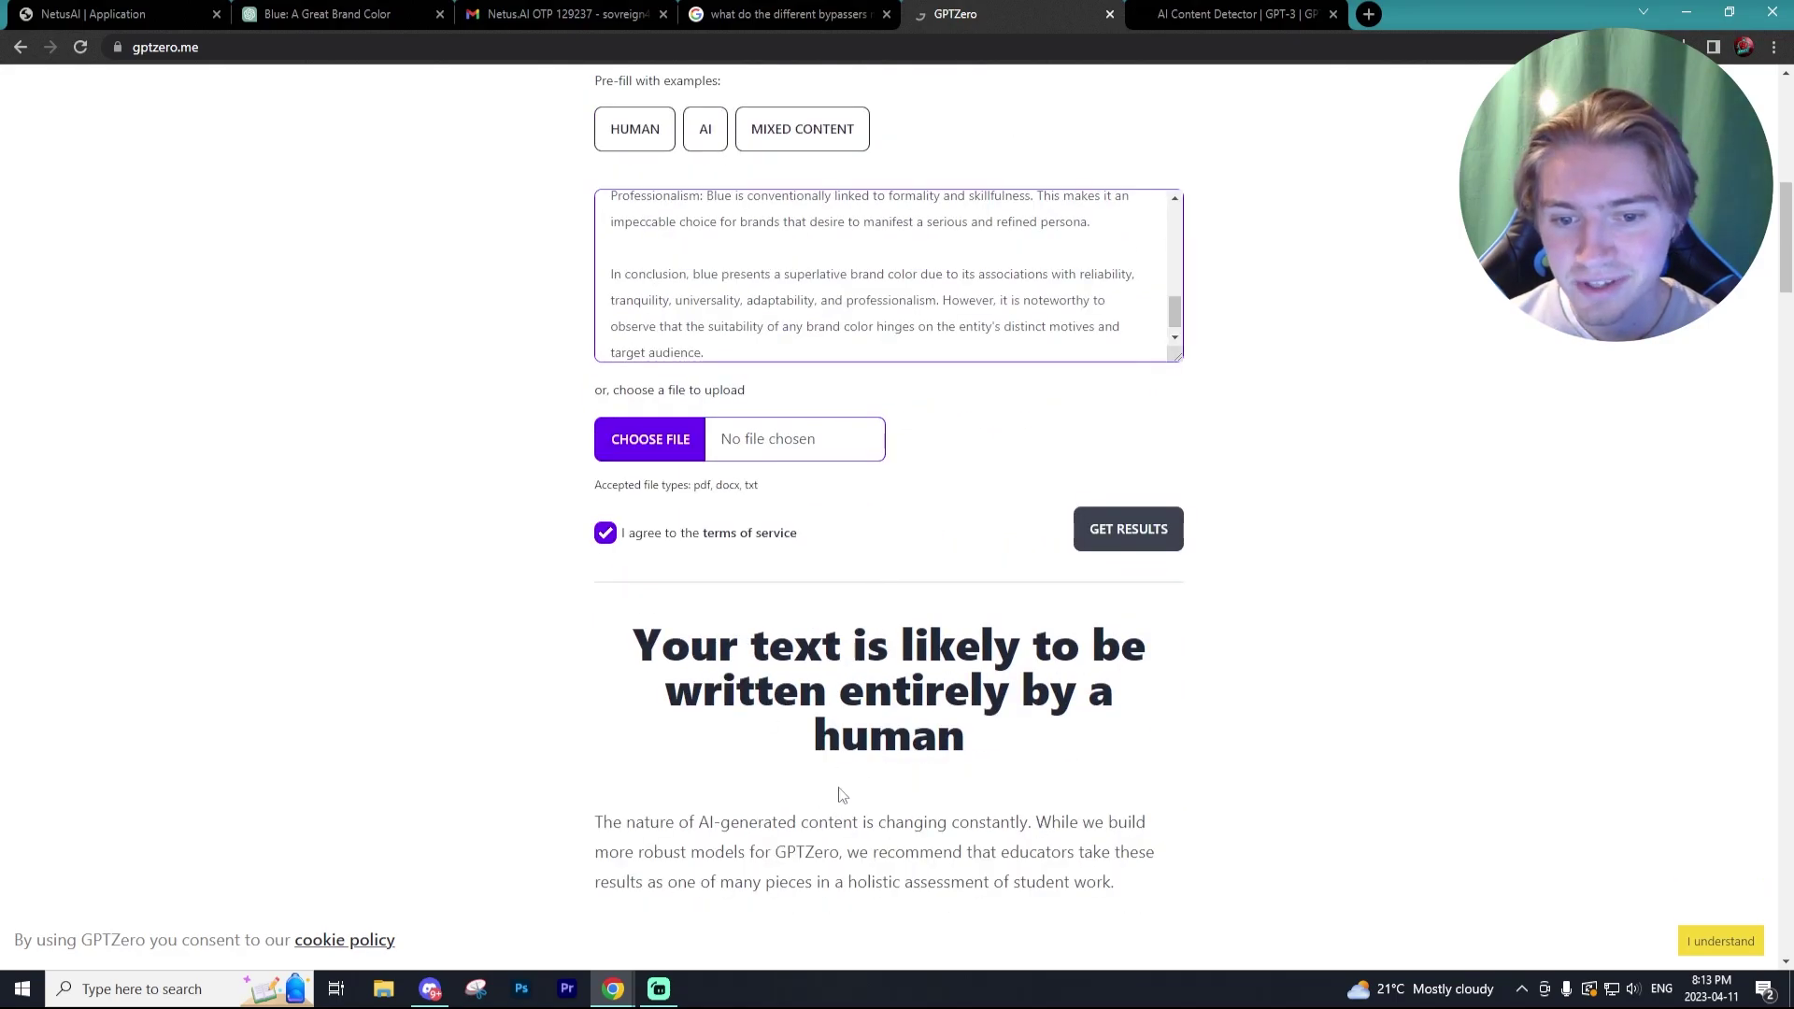
pyautogui.moveTo(710, 665); pyautogui.dragTo(1007, 693)
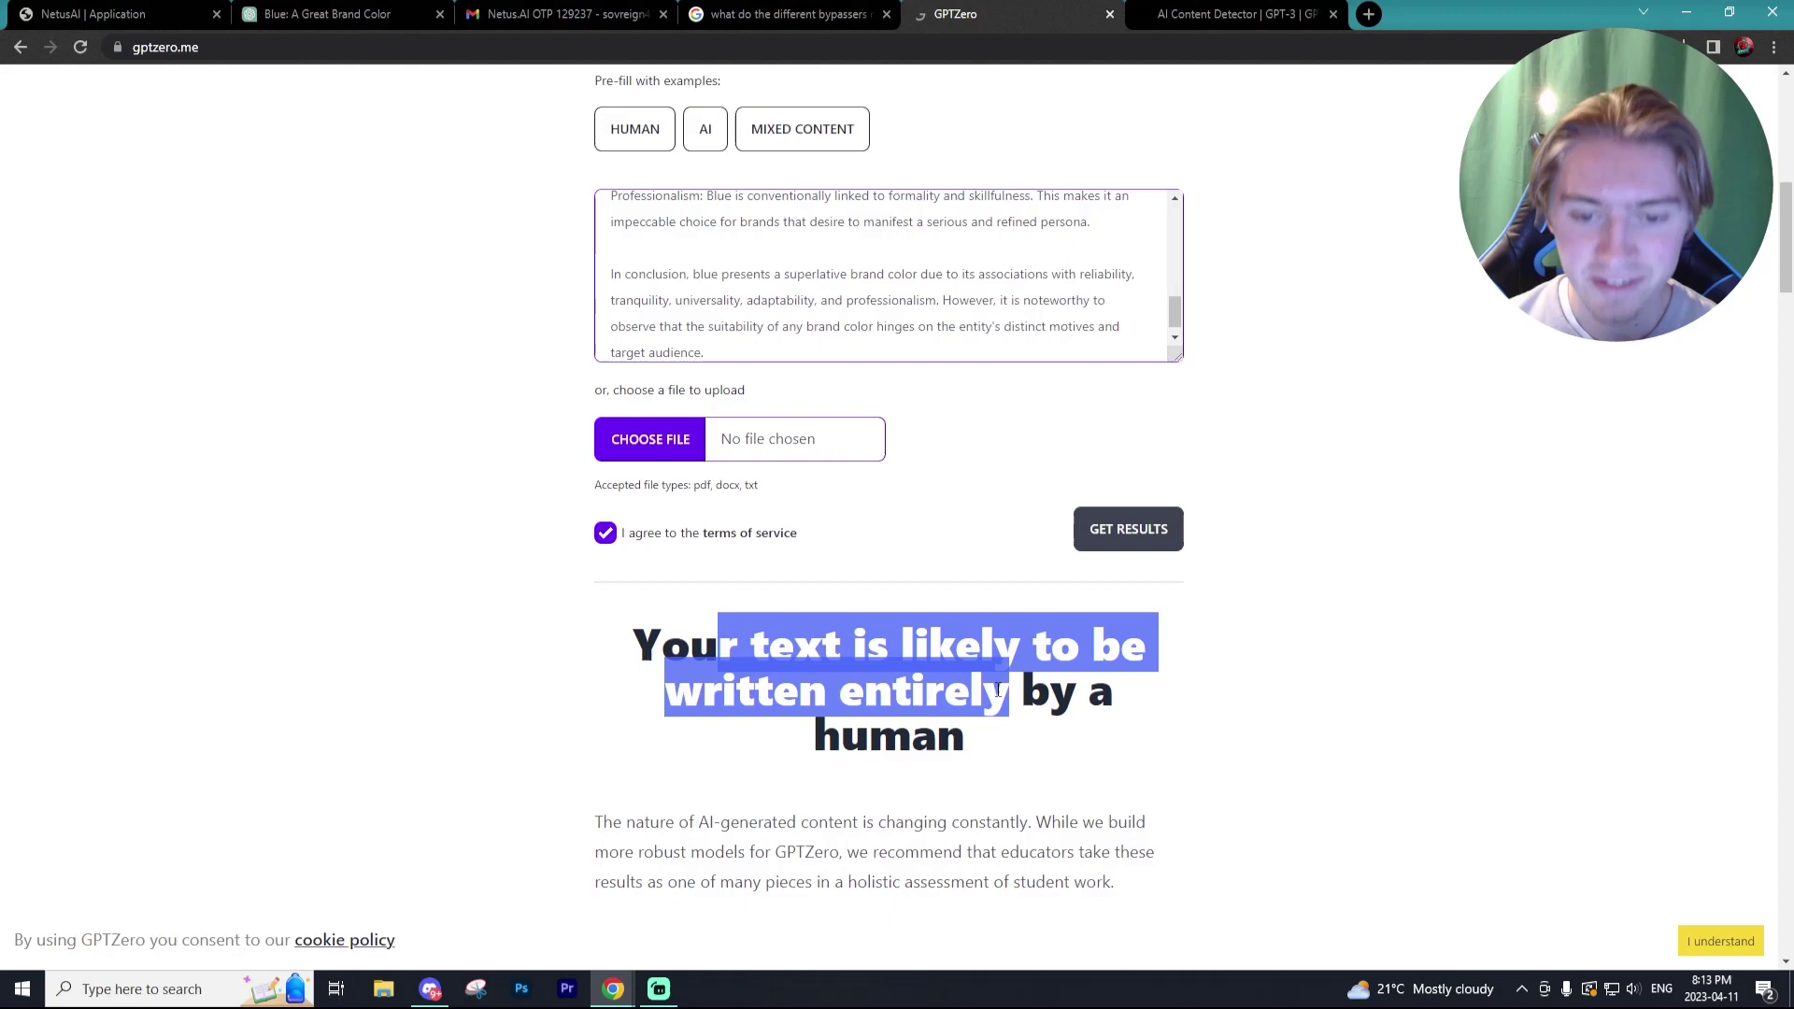
pyautogui.scroll(8, 998, 691)
pyautogui.scroll(-6, 997, 701)
pyautogui.hotkey('ctrl', 'Tab')
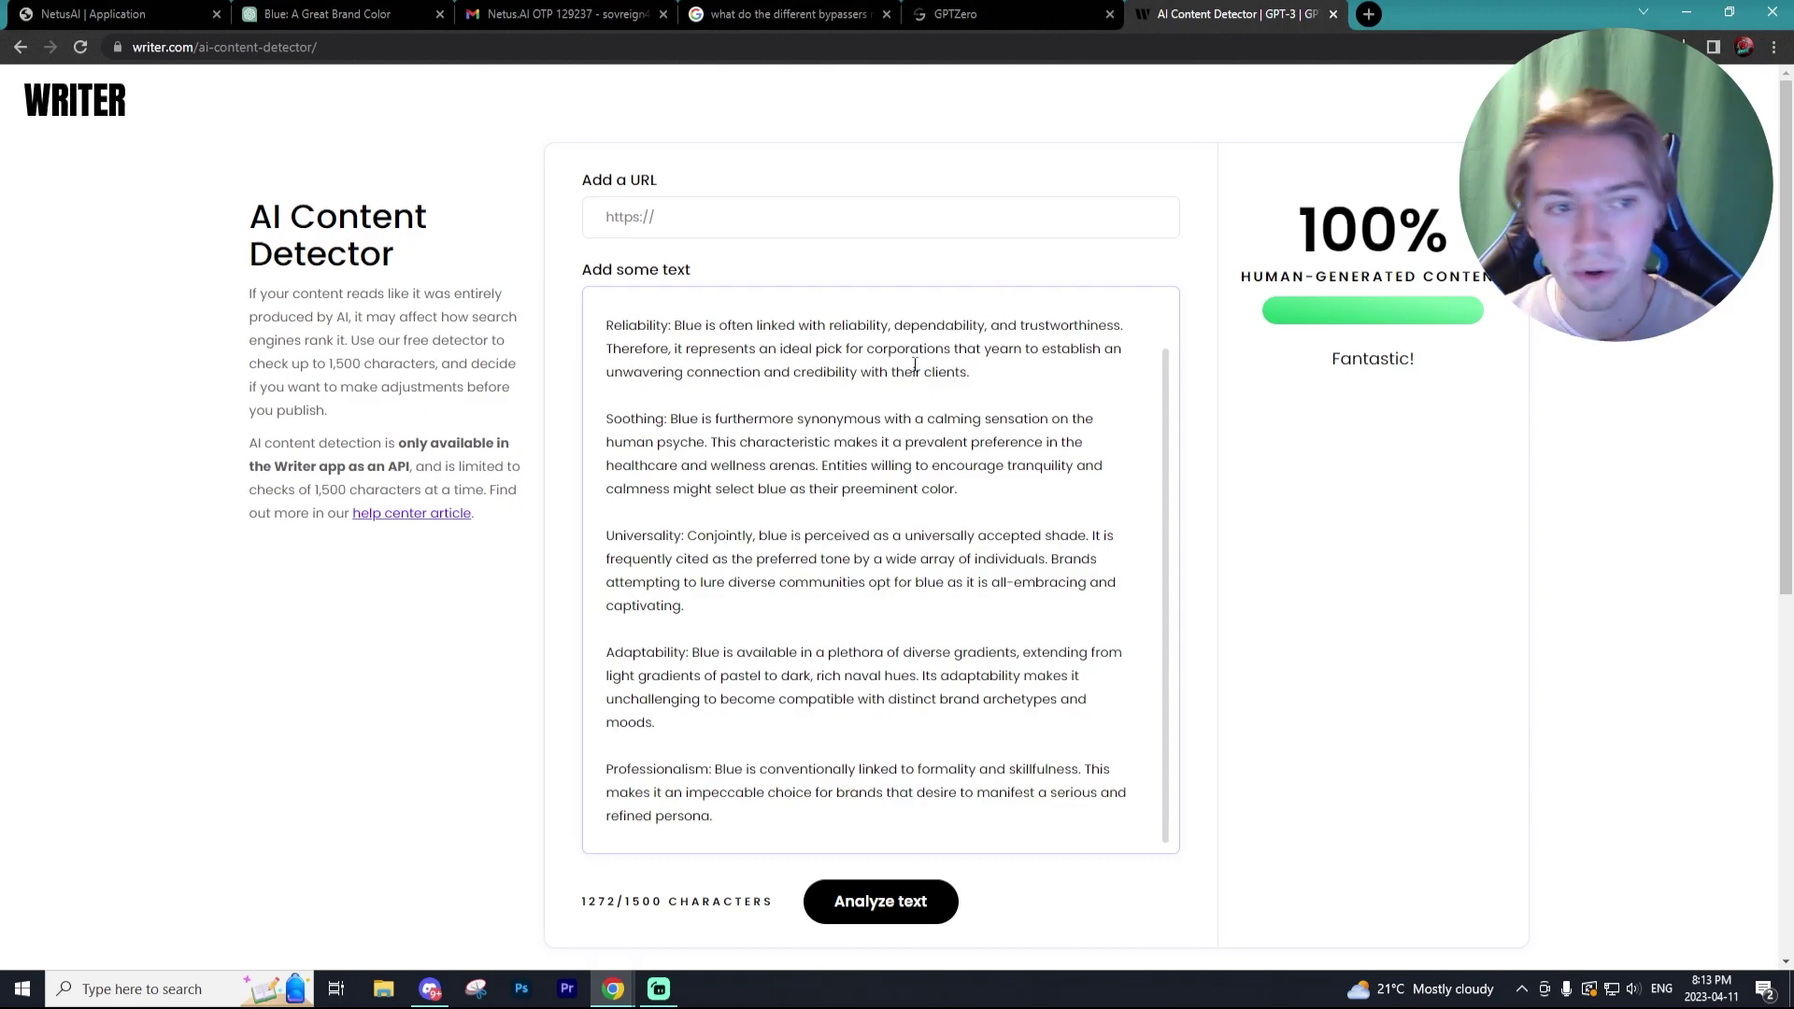
# Step: Review Writer's 100% human-generated score for the bypassed text, then return to Netus AI
pyautogui.scroll(-1, 920, 359)
pyautogui.scroll(1, 913, 351)
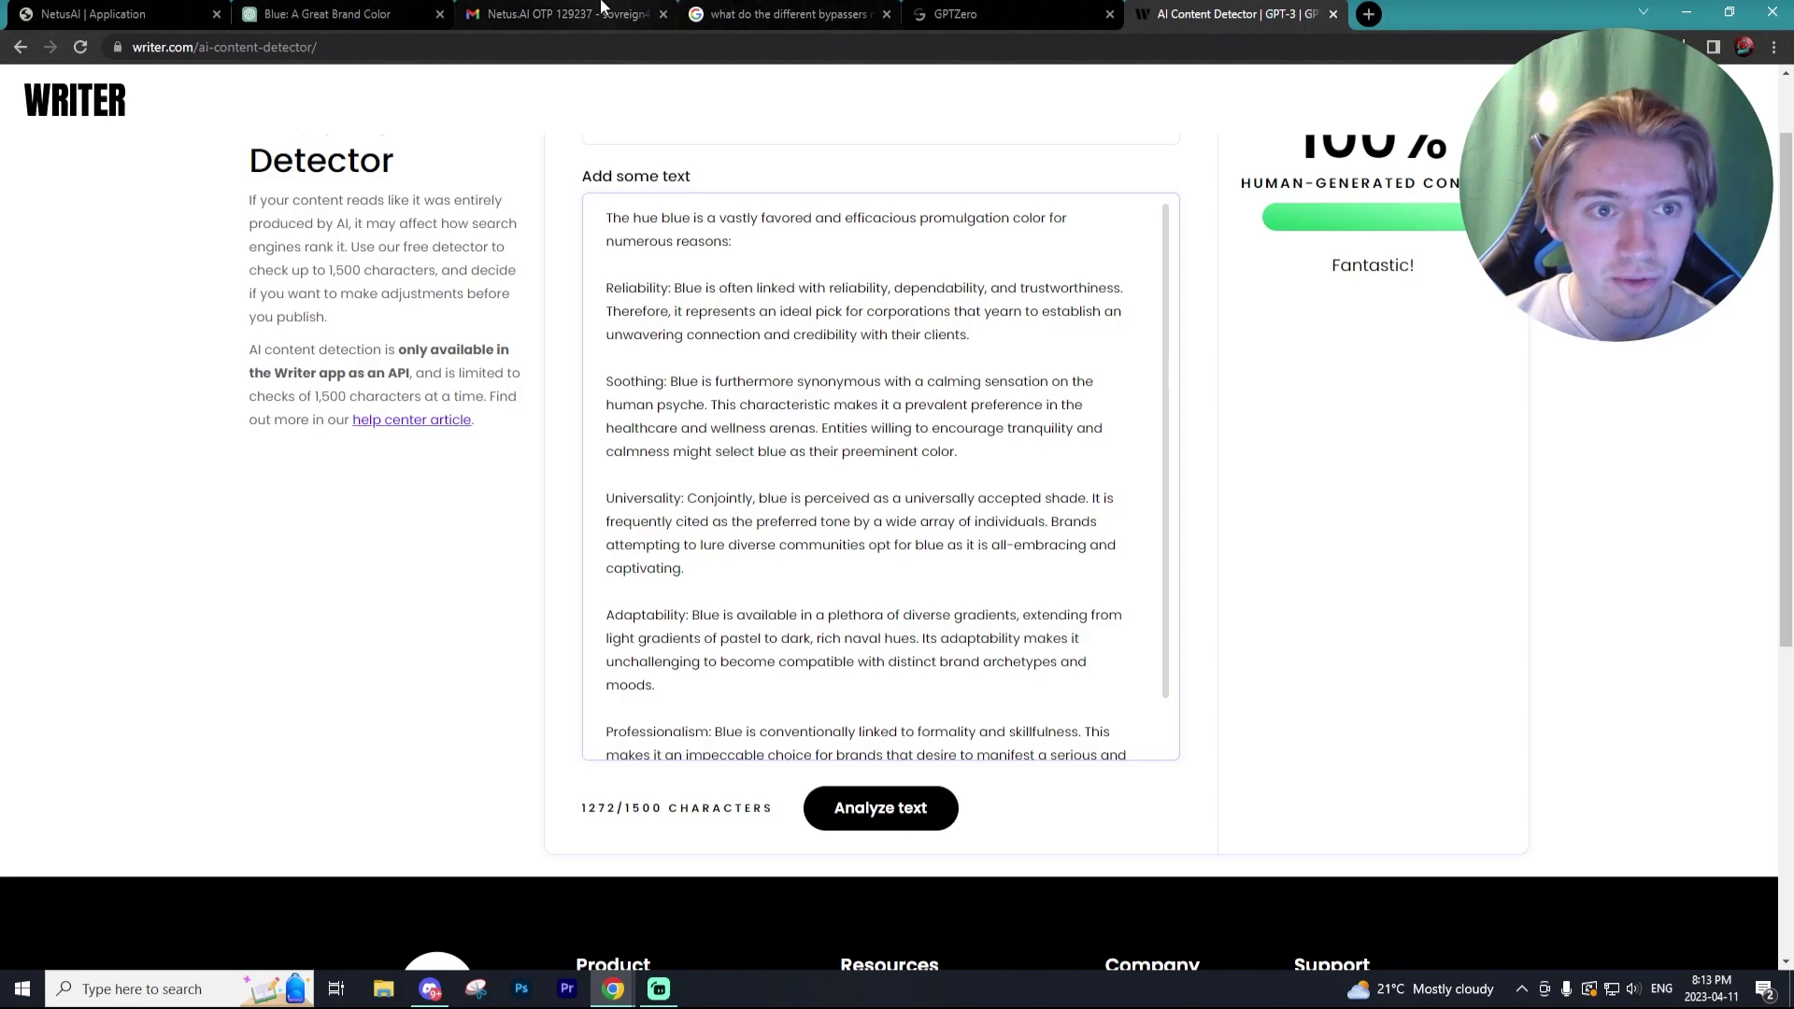
pyautogui.click(131, 14)
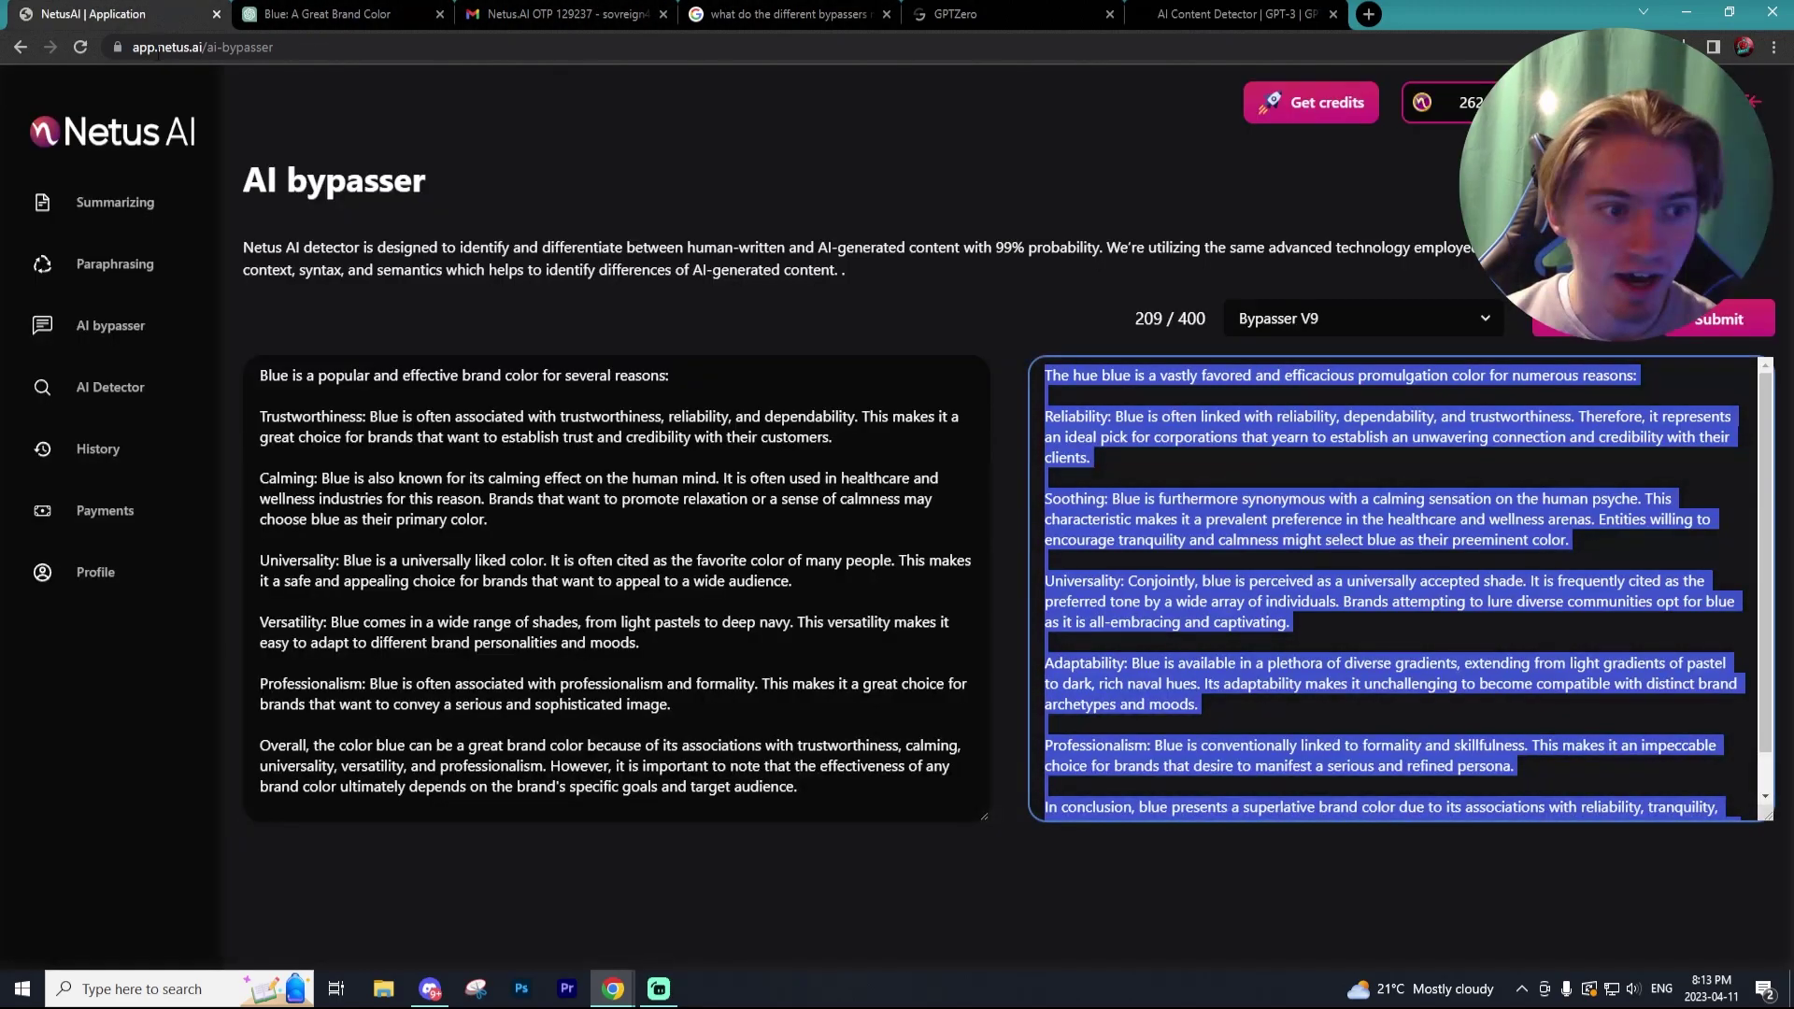
pyautogui.click(1192, 7)
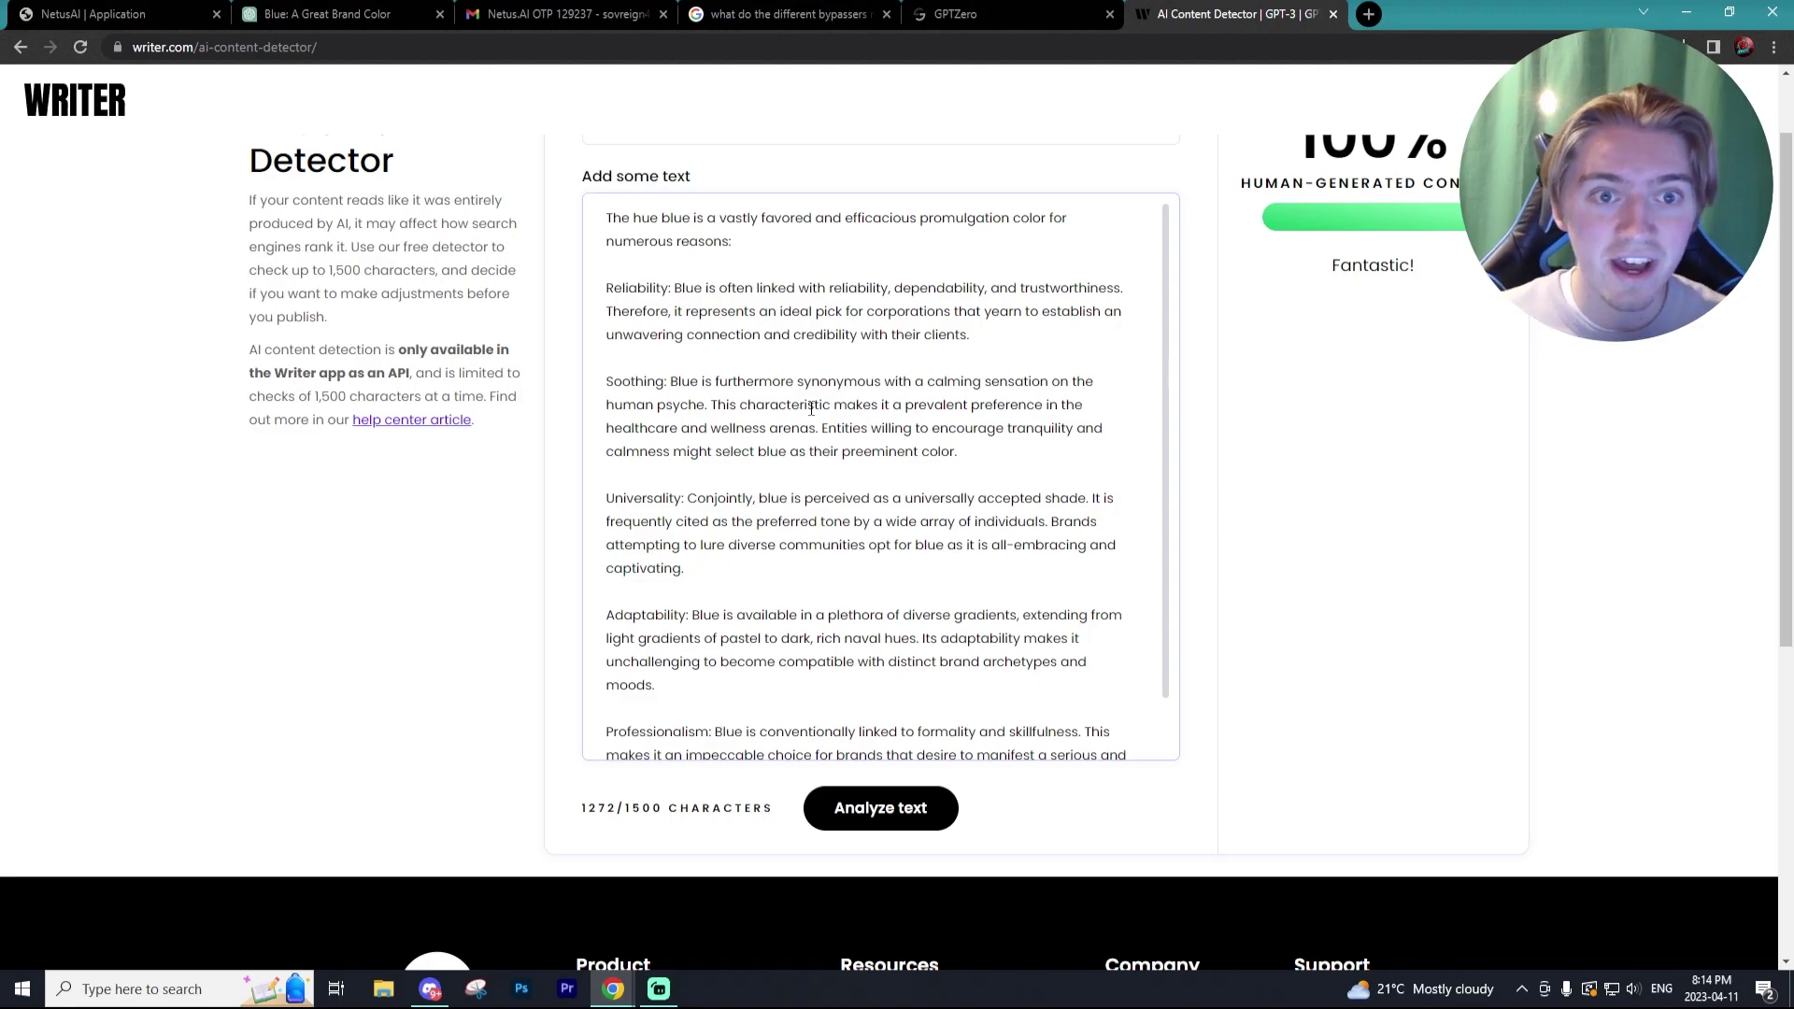
pyautogui.click(109, 9)
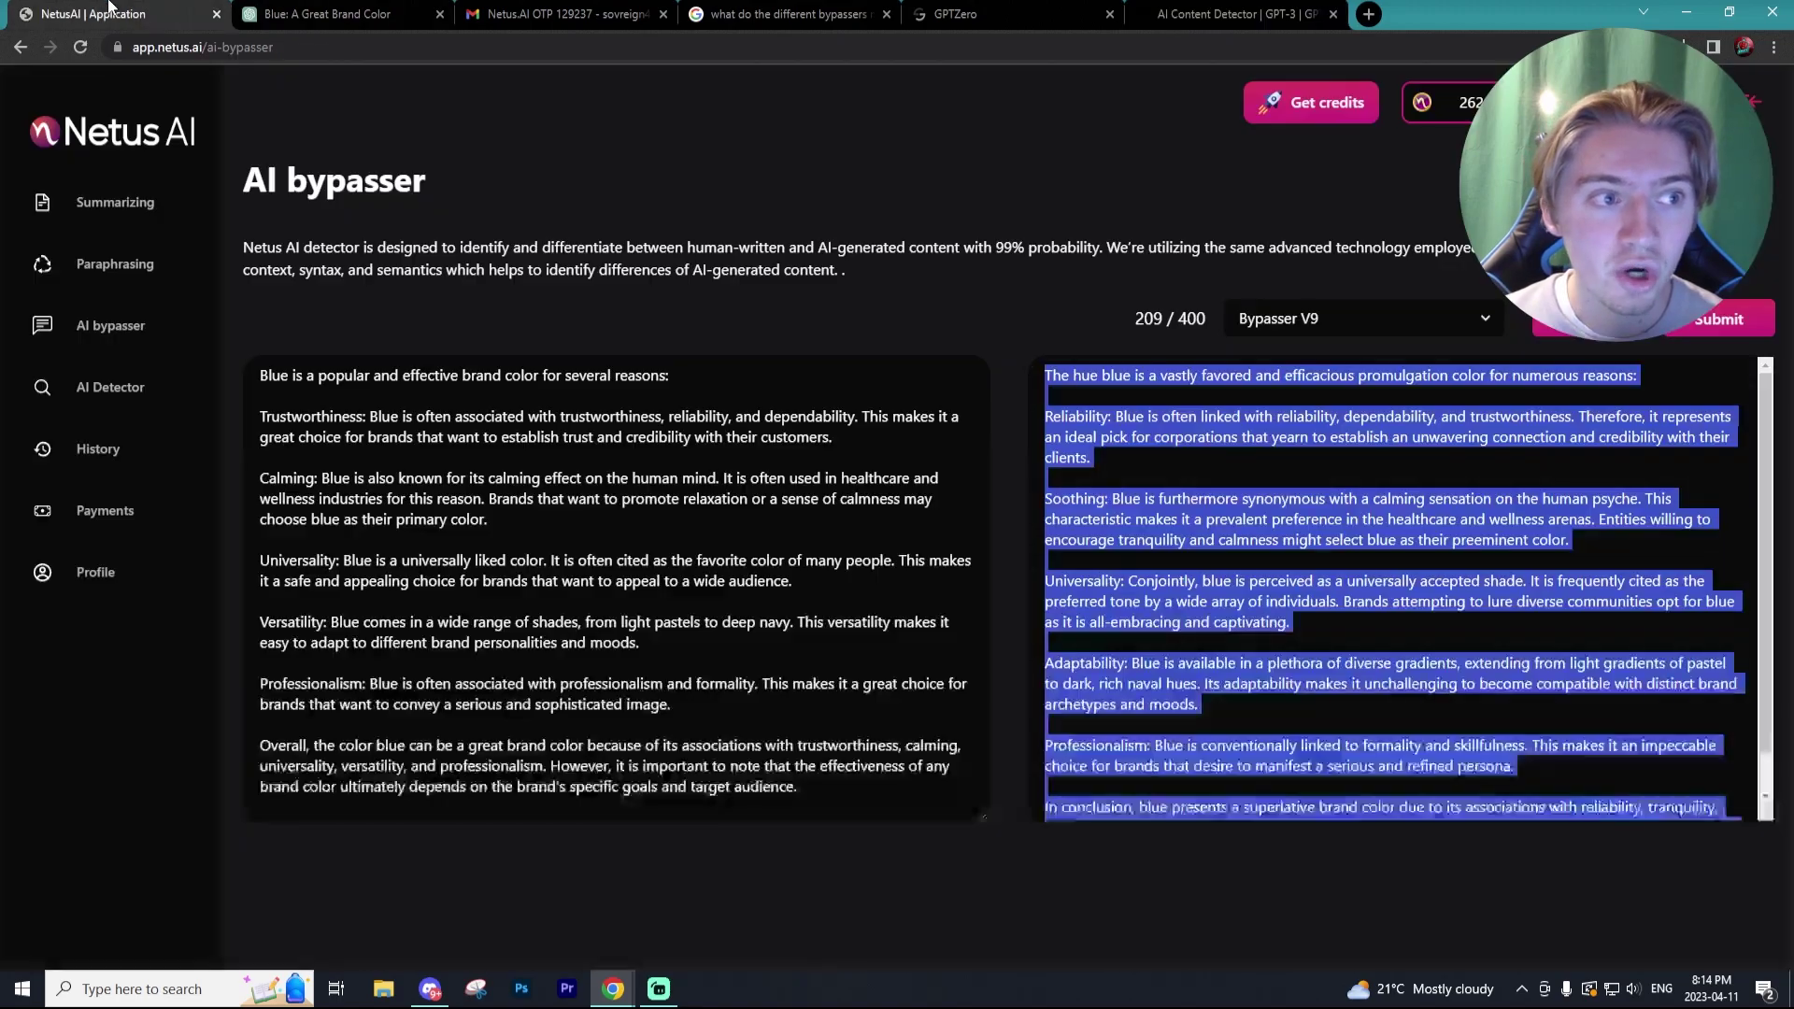